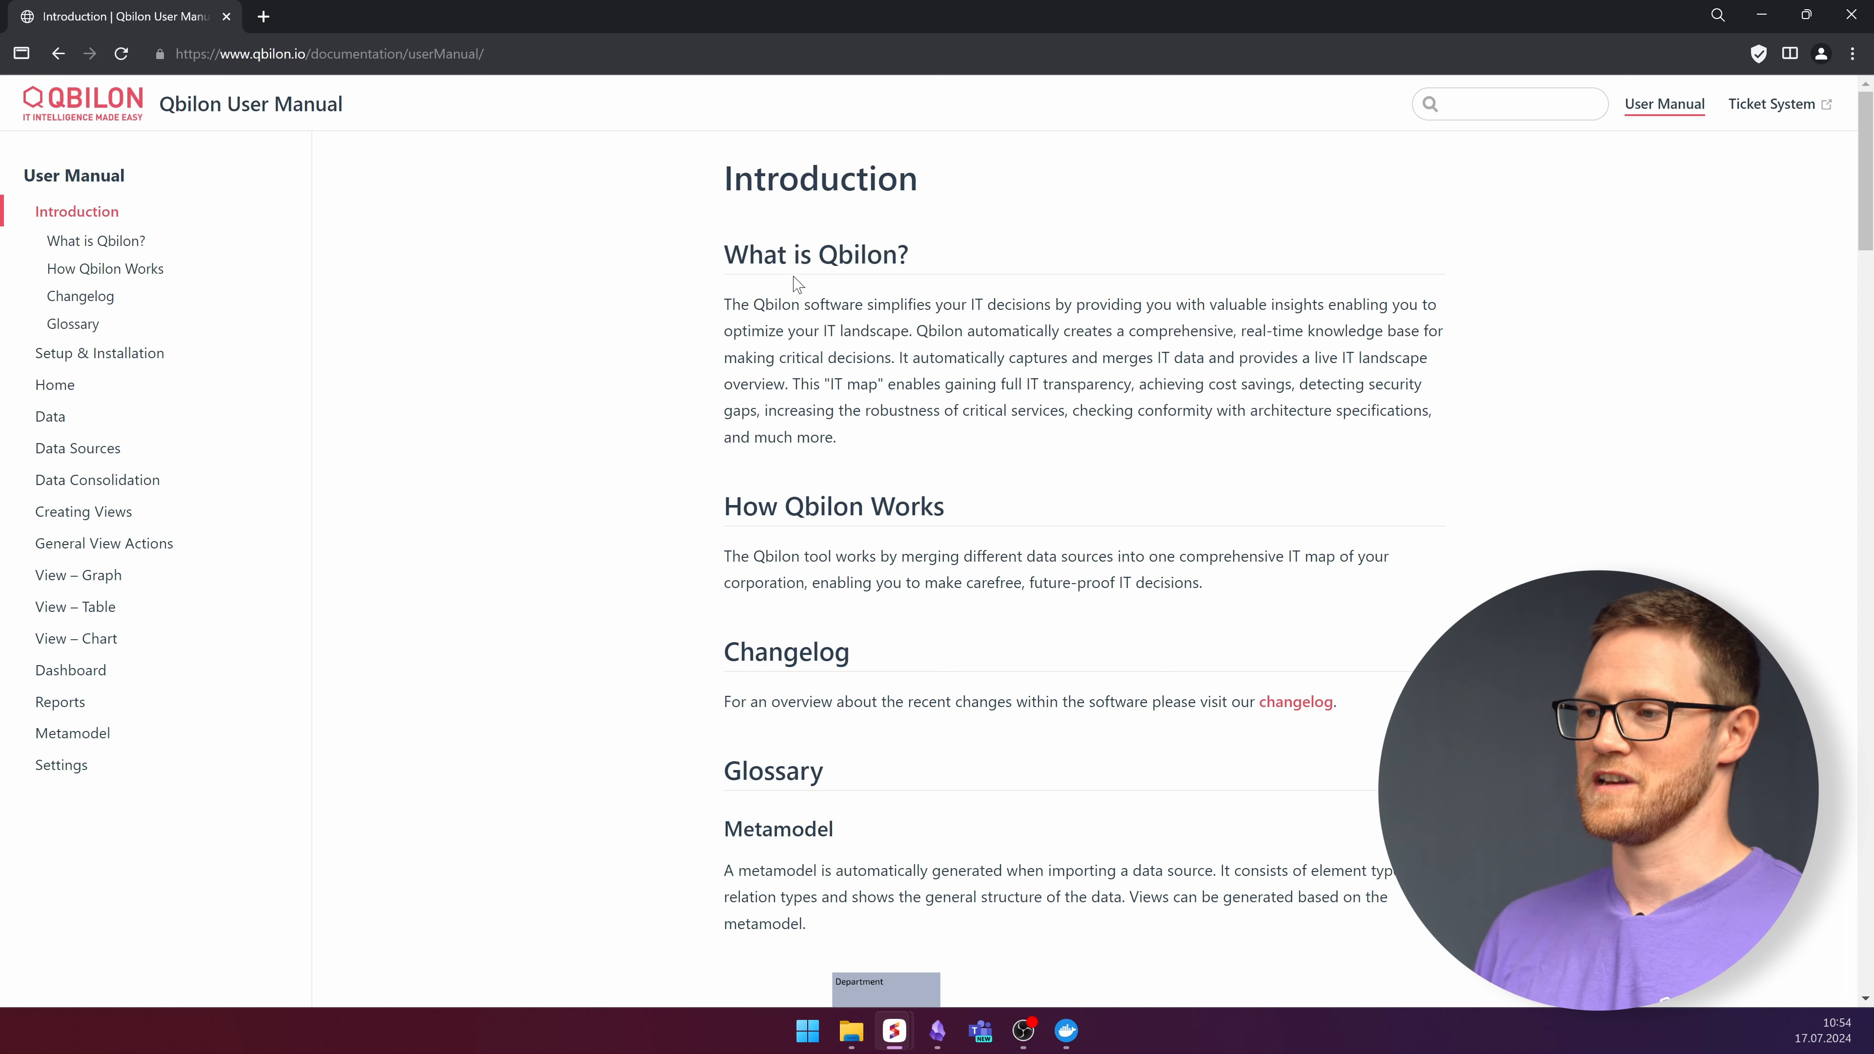
Open the Setup & Installation page of the Qbilon User Manual.
scroll(797, 310, "down", 5)
scroll(853, 493, "down", 1)
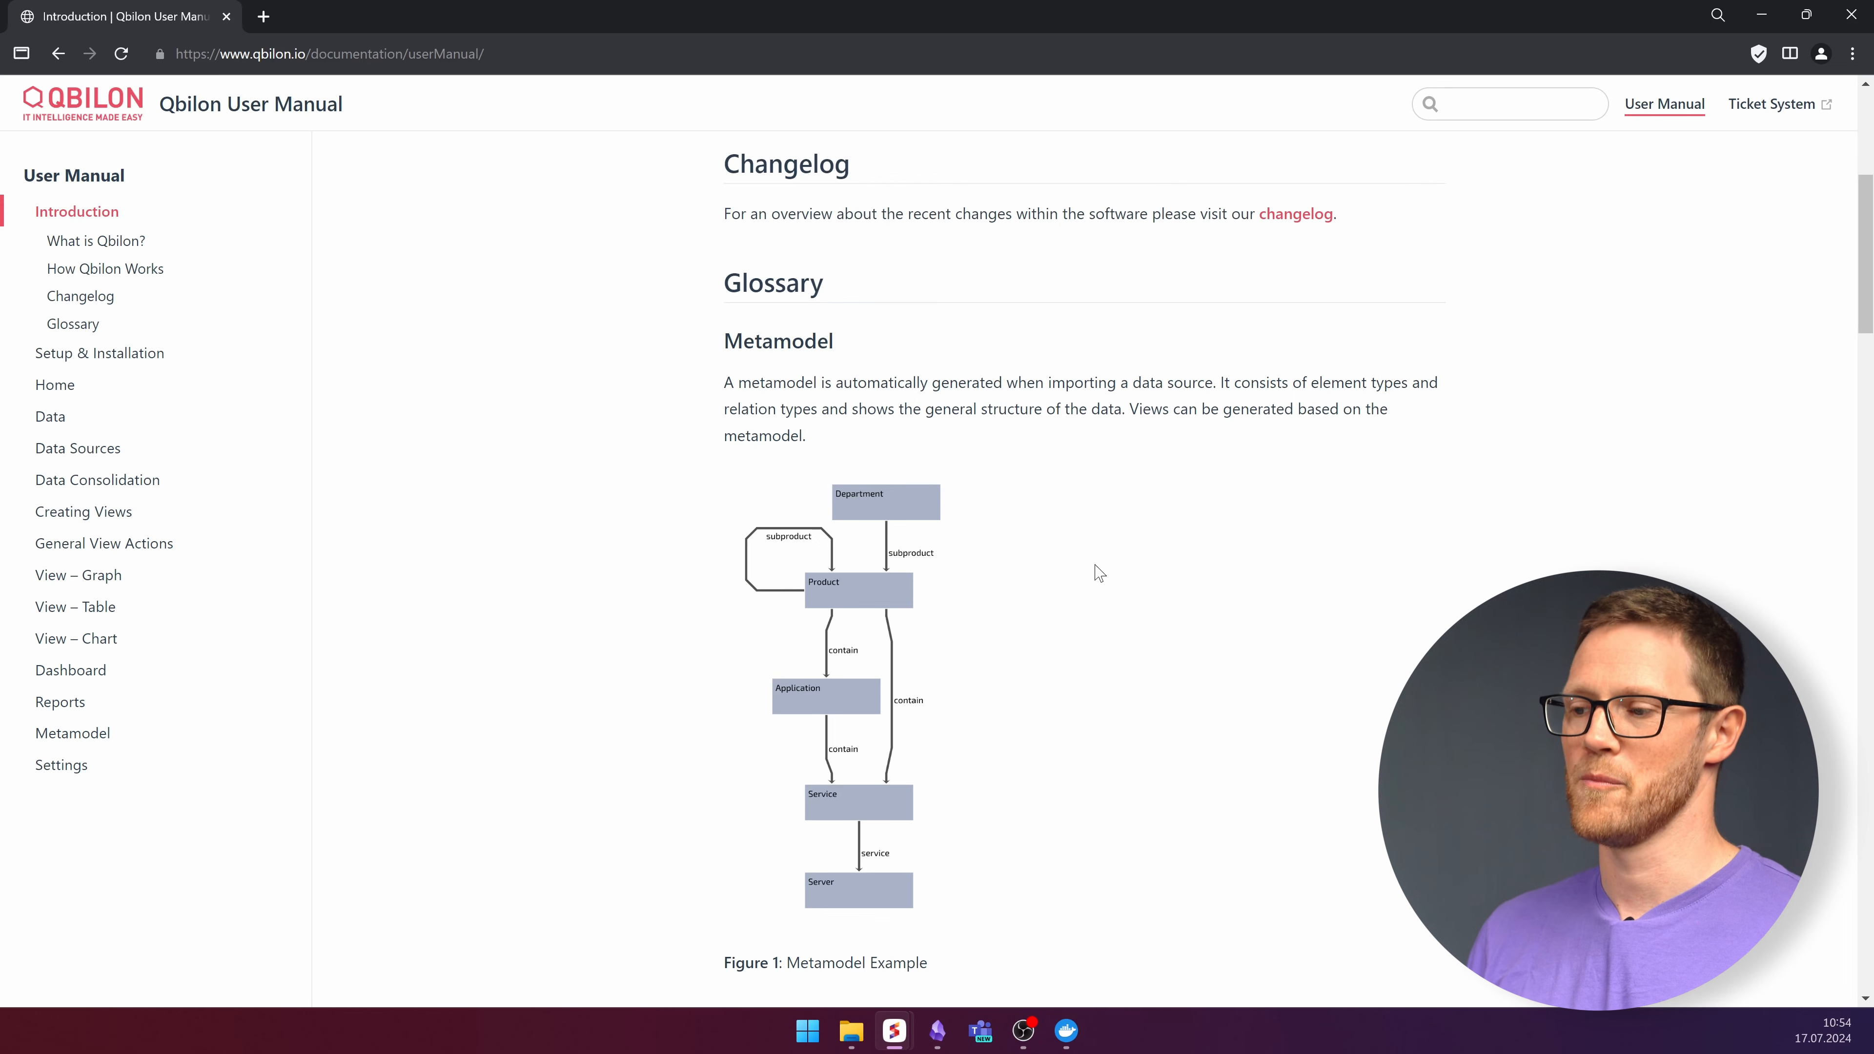
scroll(1095, 572, "down", 5)
scroll(1085, 573, "down", 3)
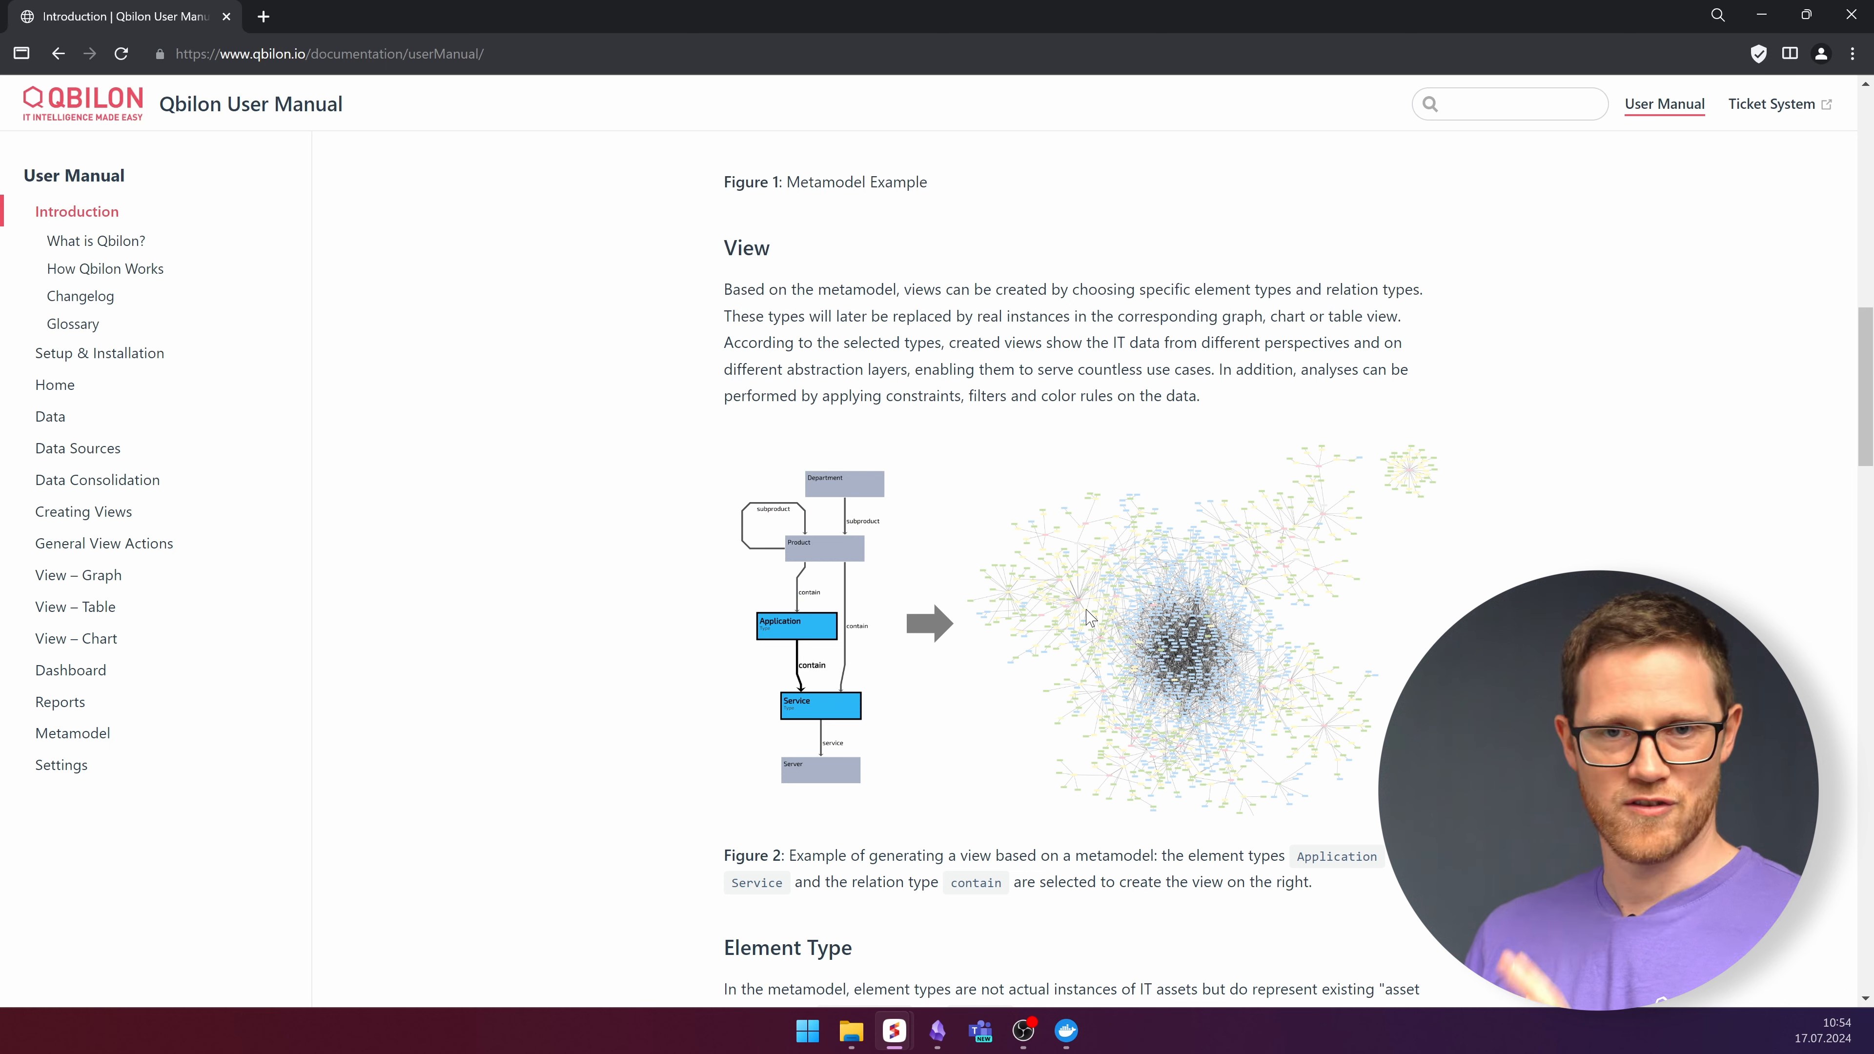
left_click(85, 357)
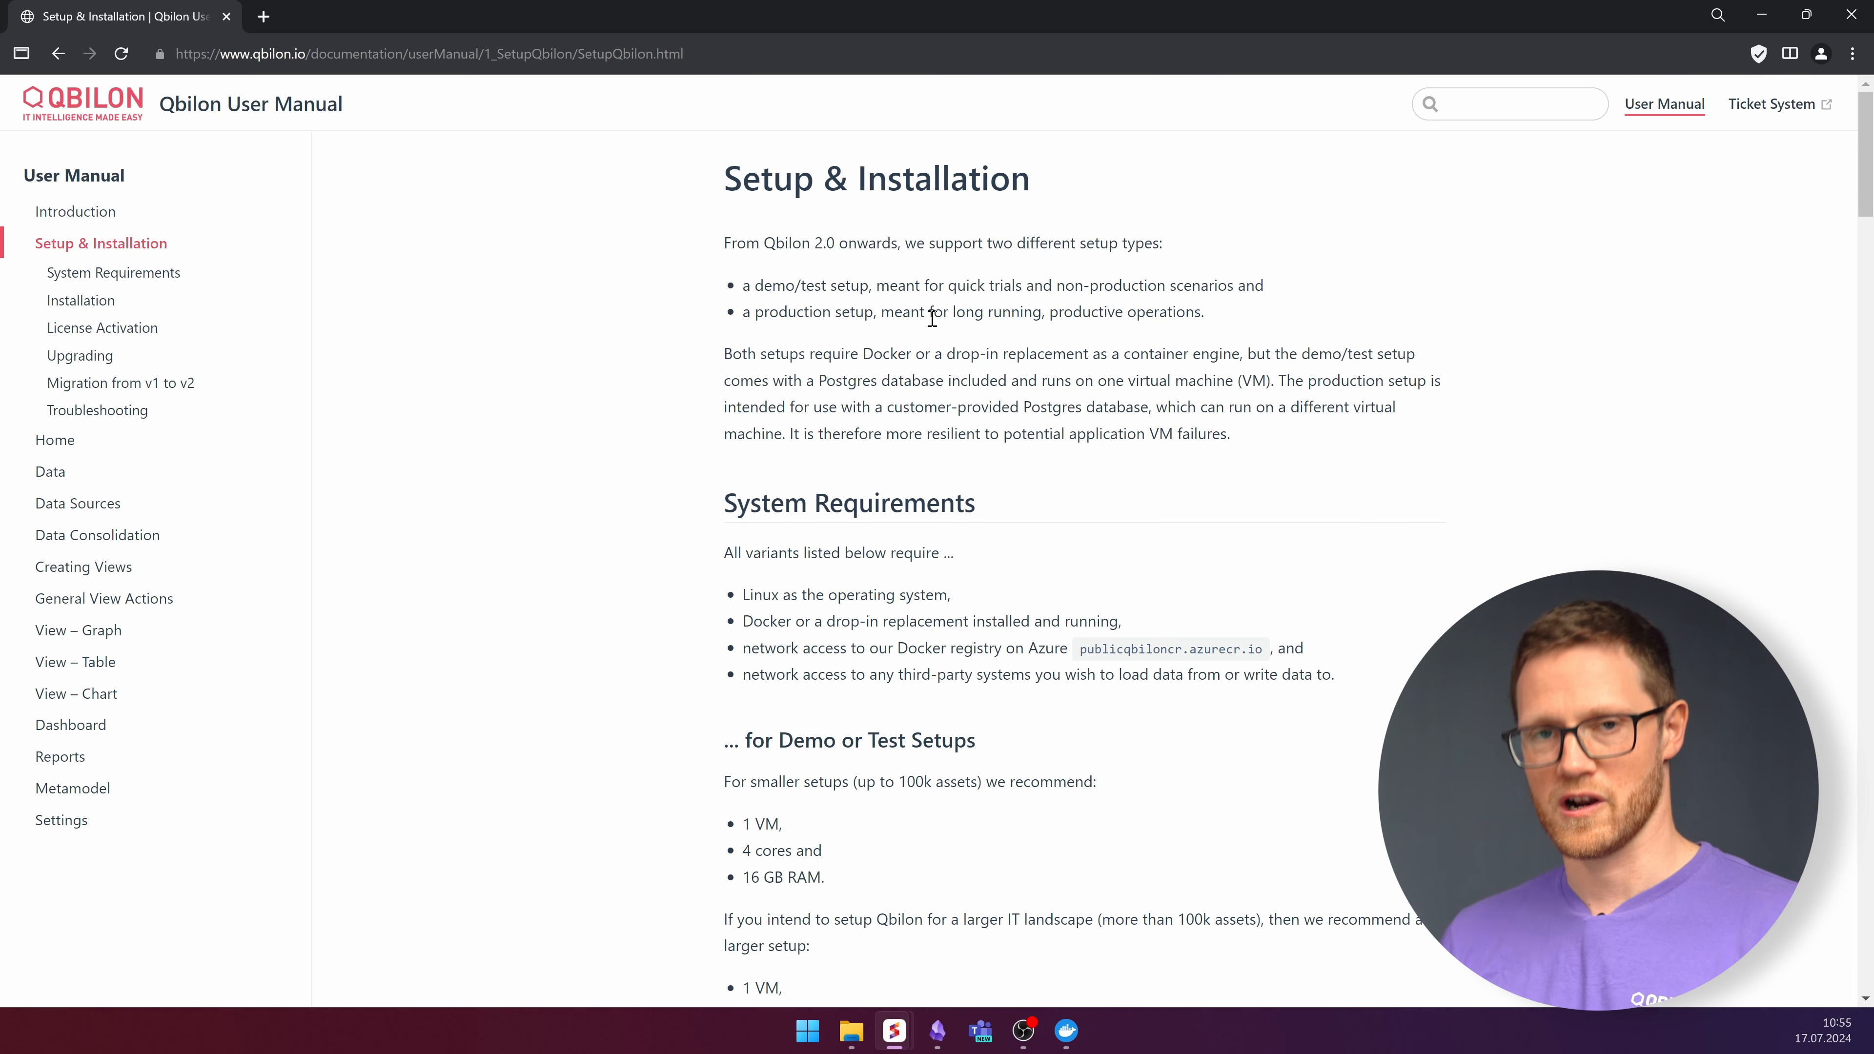
Review the System Requirements for demo and production setups, including the Docker registry address requirement.
scroll(1041, 339, "down", 1)
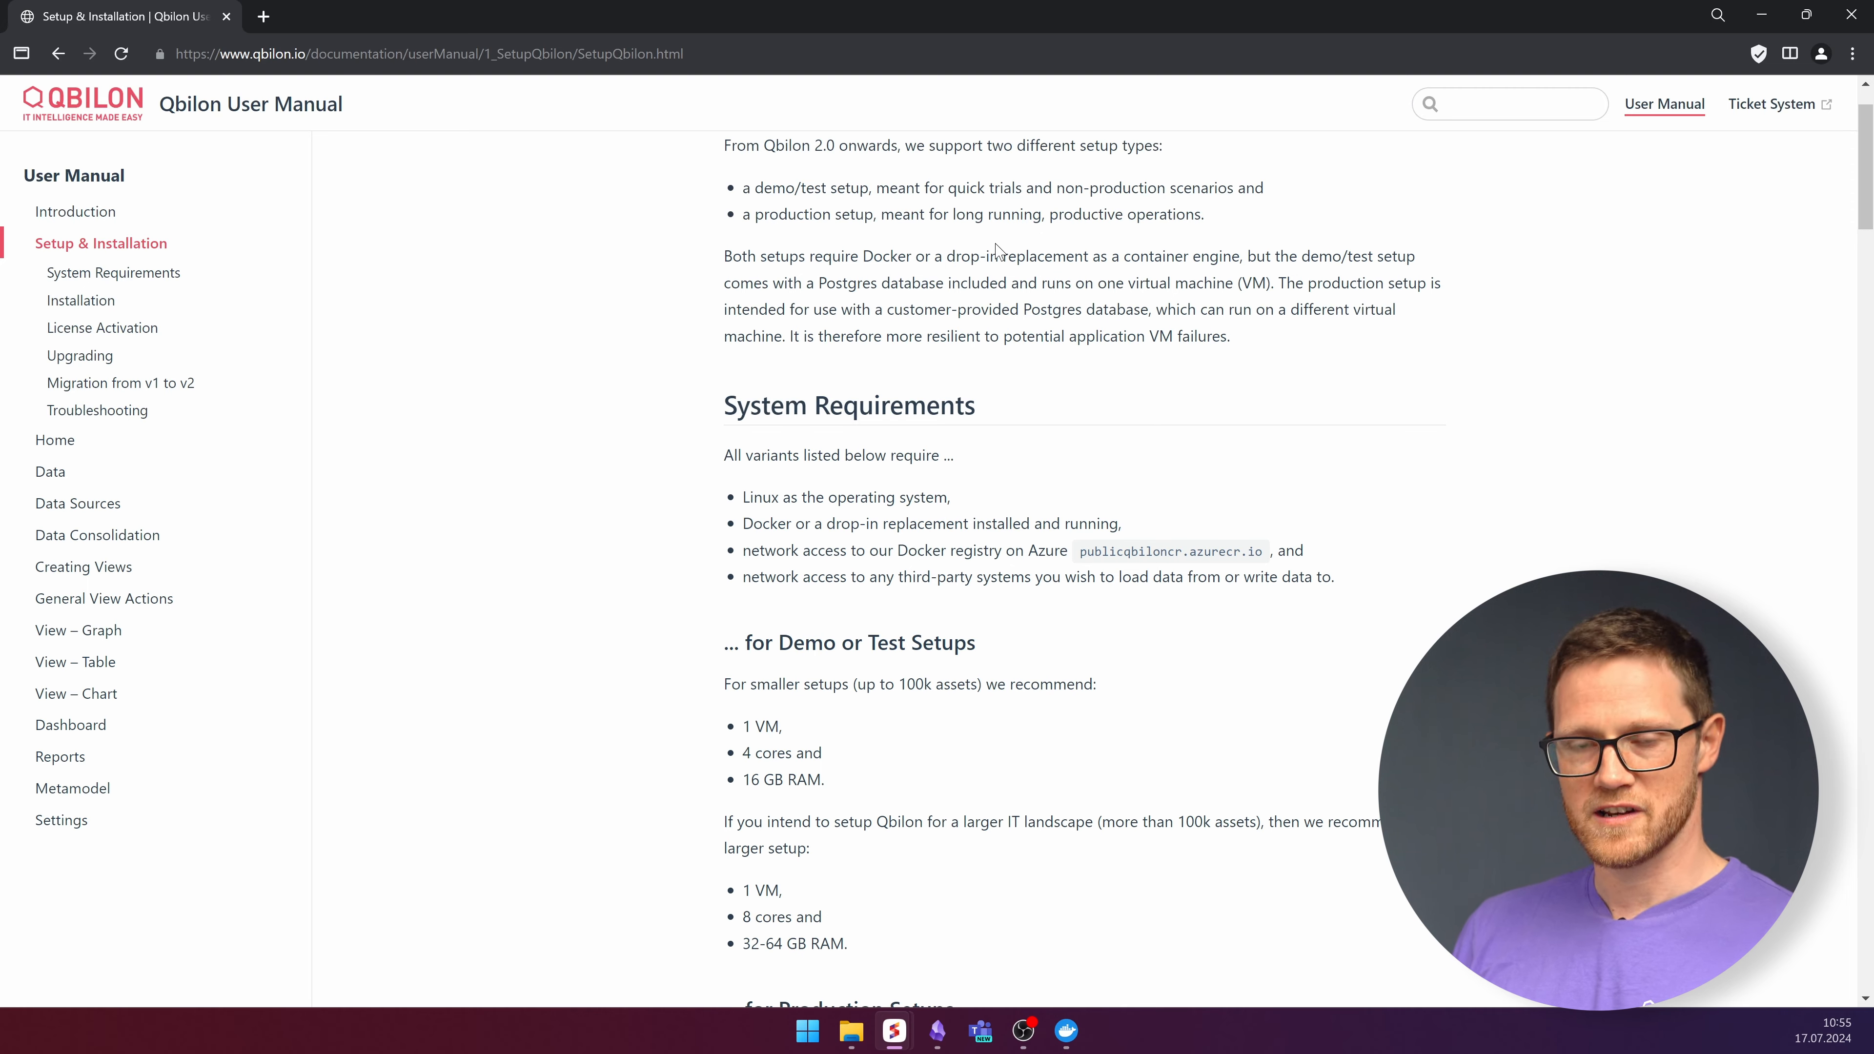
scroll(1003, 254, "down", 2)
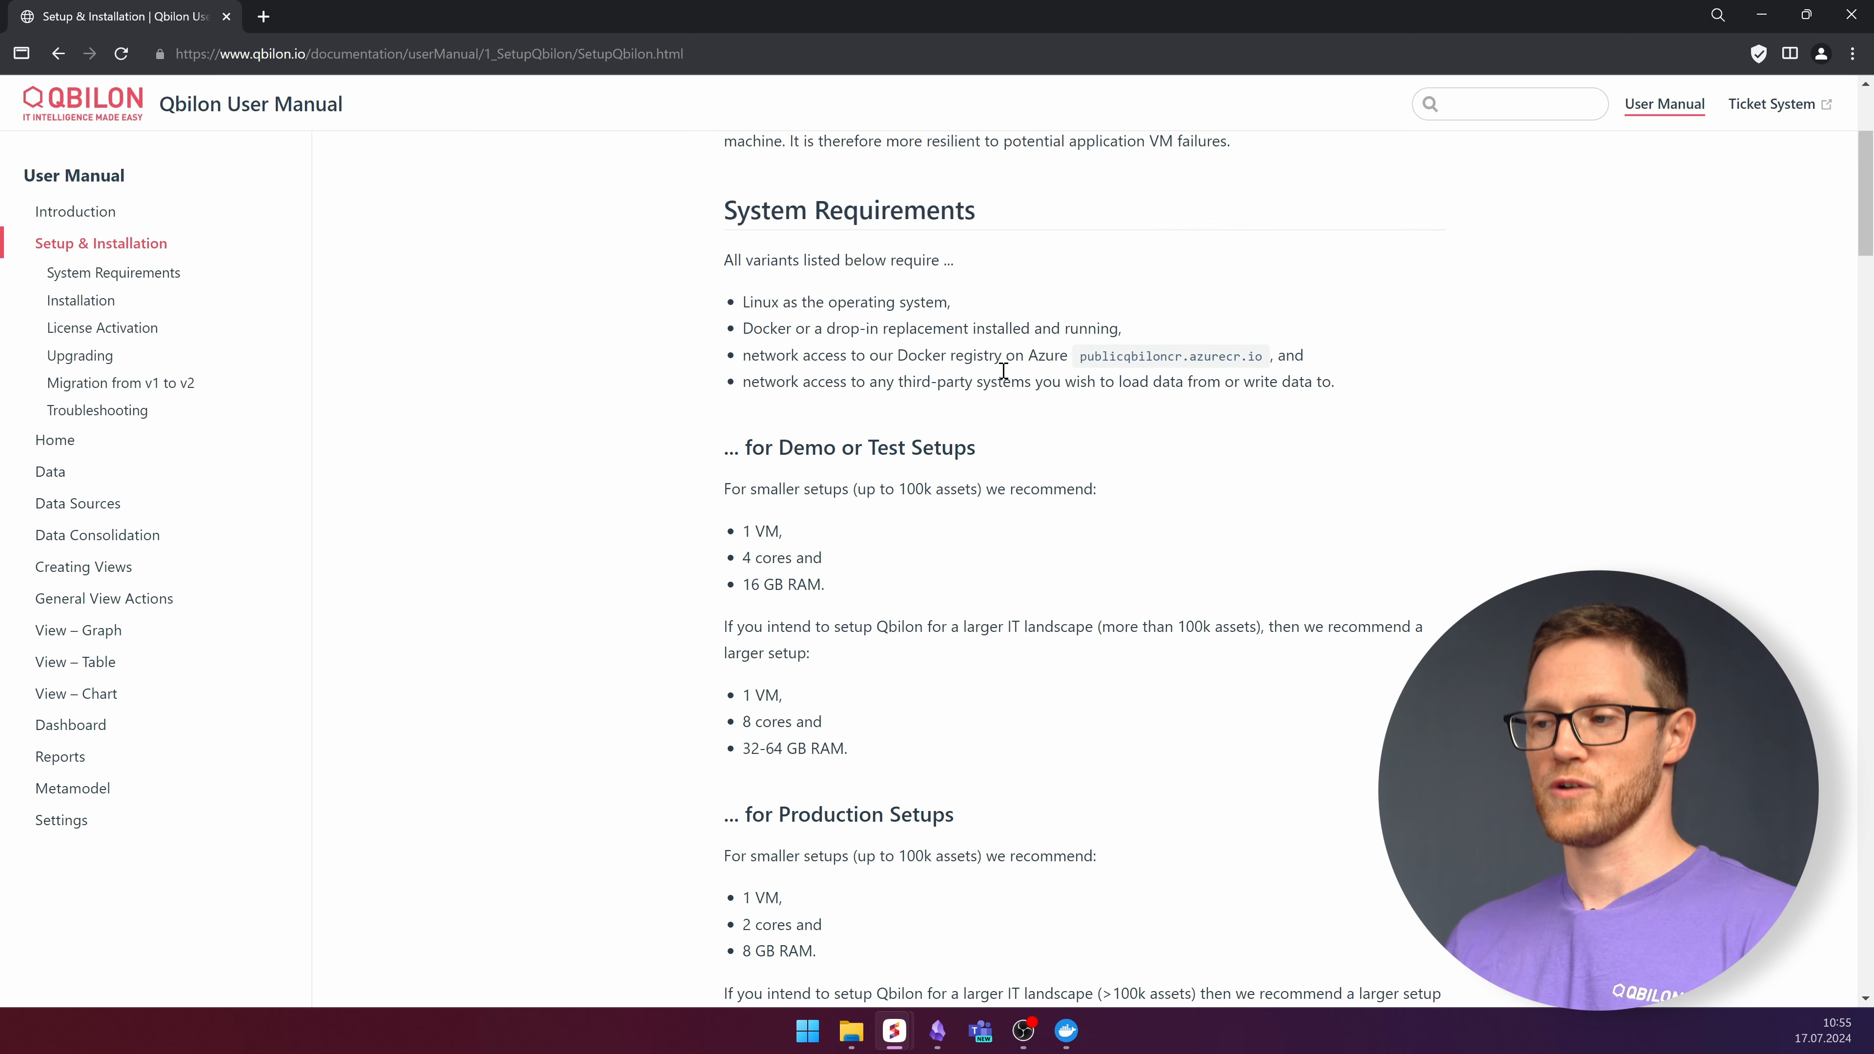
left_click_drag(1080, 356, 1321, 369)
left_click(1136, 451)
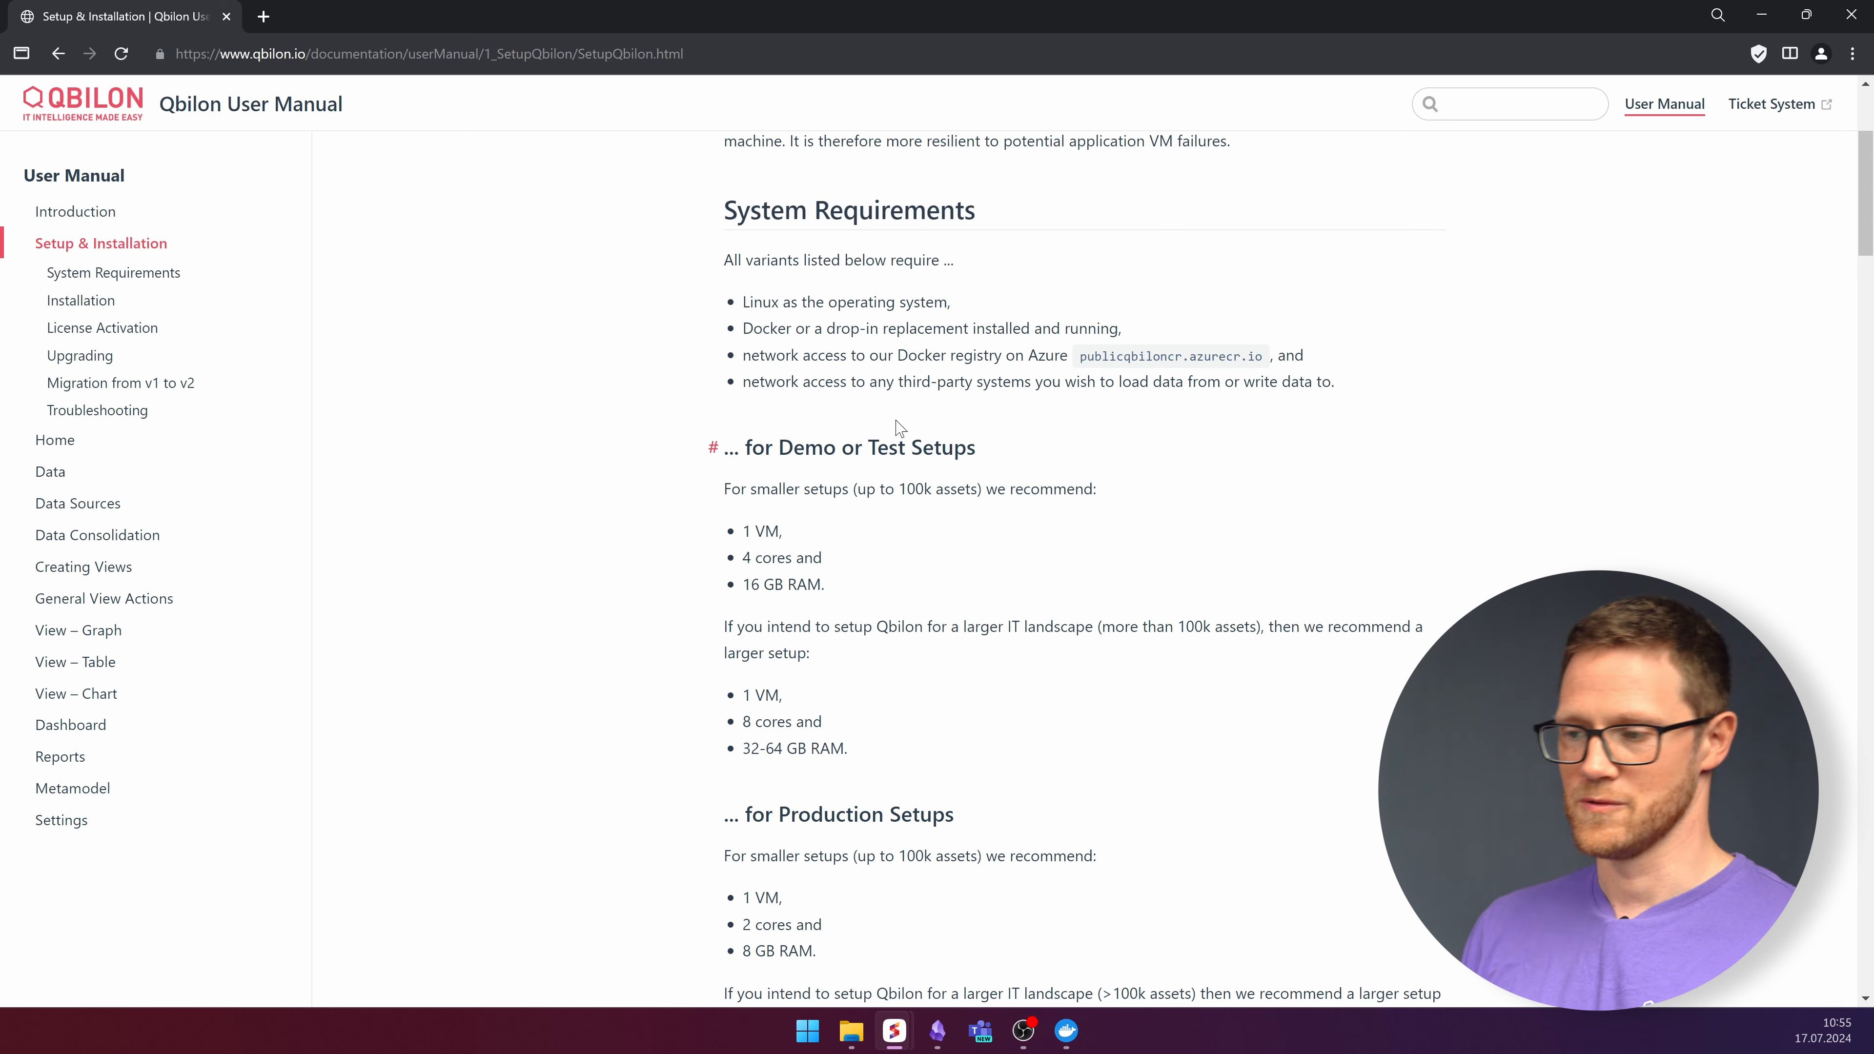
scroll(941, 476, "down", 2)
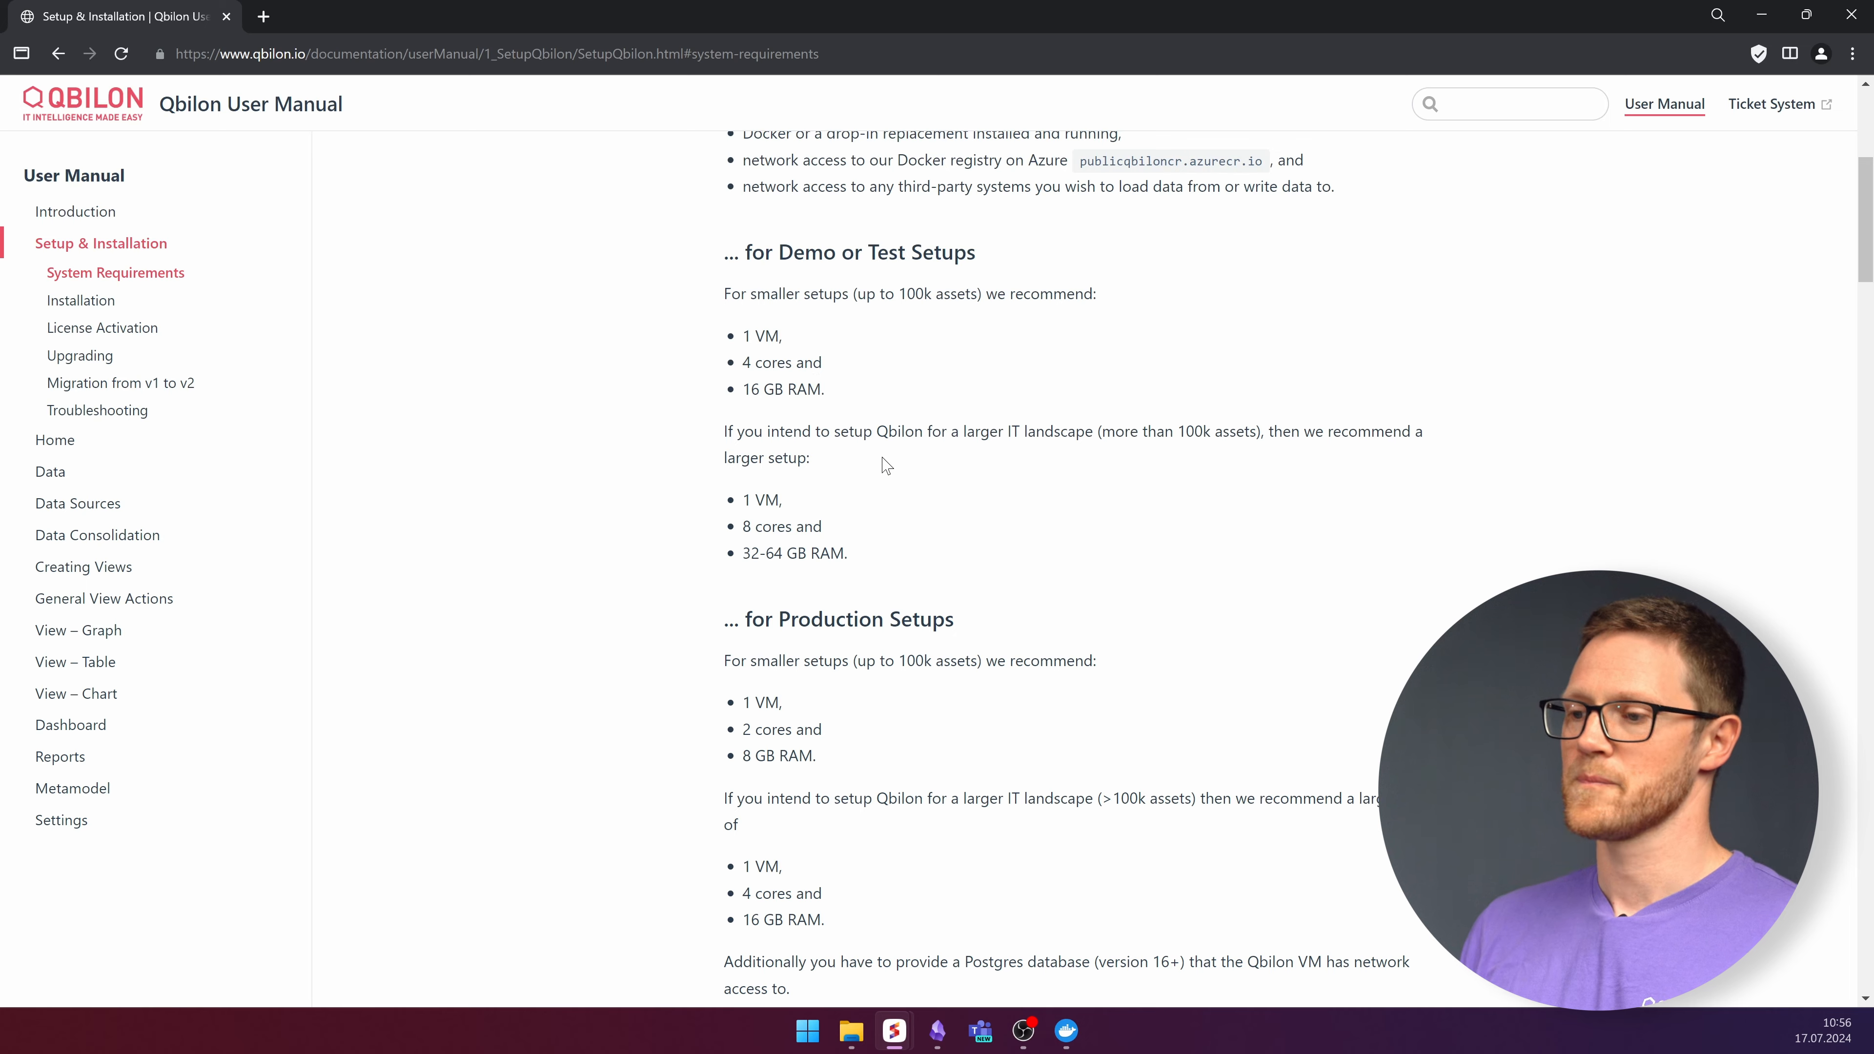
Download demo.zip from the Docker compose file link under Demo or Test Setup.
scroll(886, 465, "down", 10)
scroll(867, 473, "down", 1)
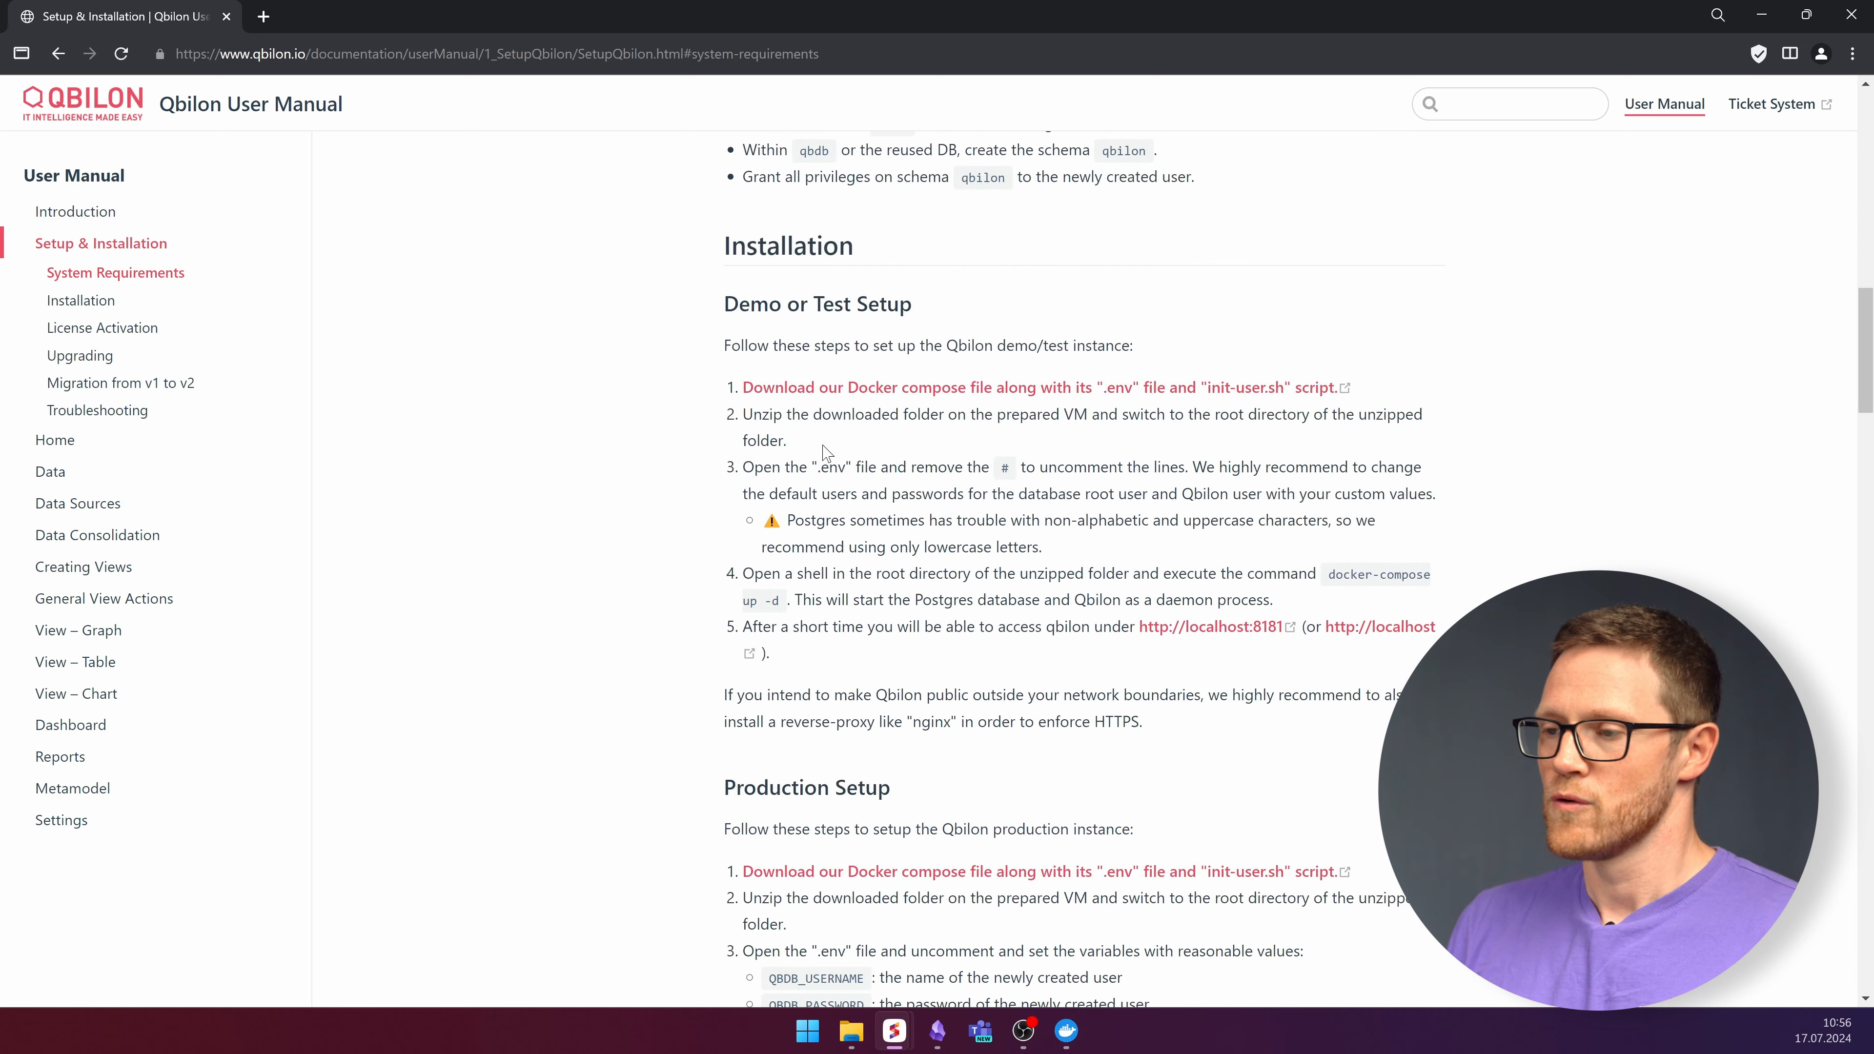
scroll(974, 335, "down", 1)
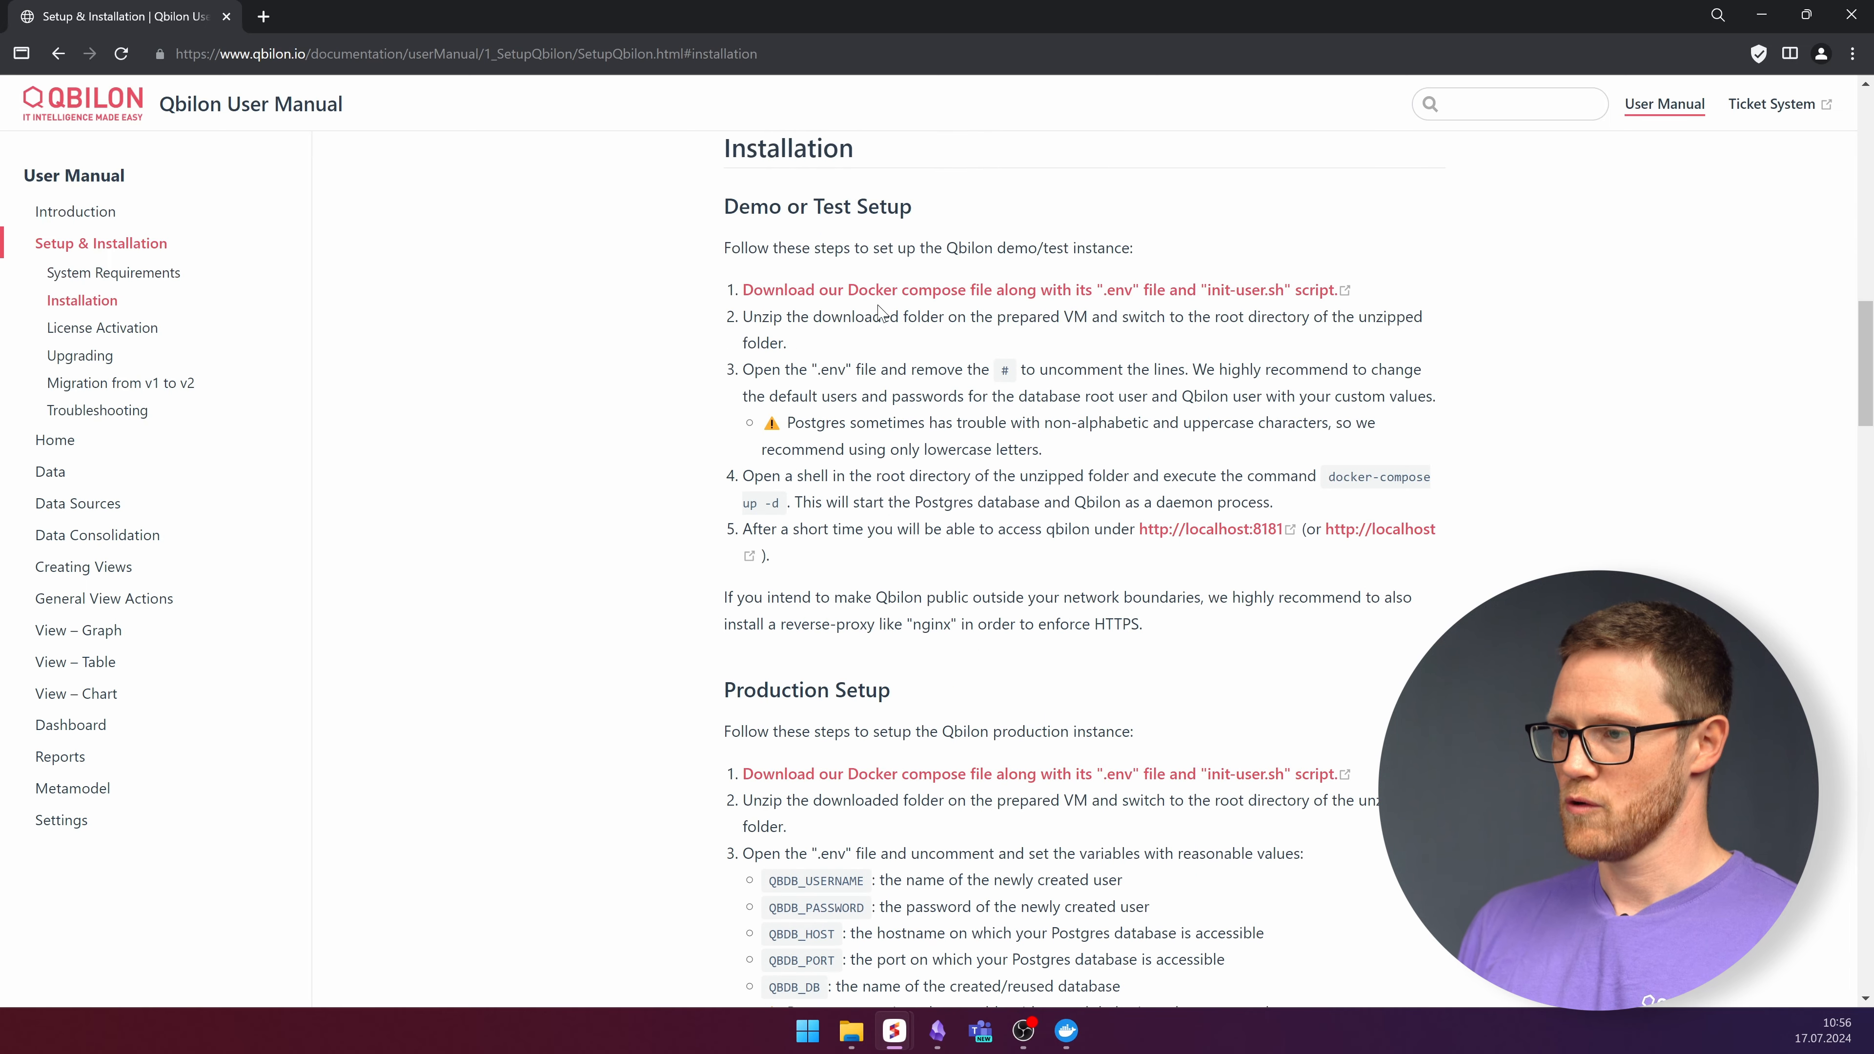
left_click(963, 291)
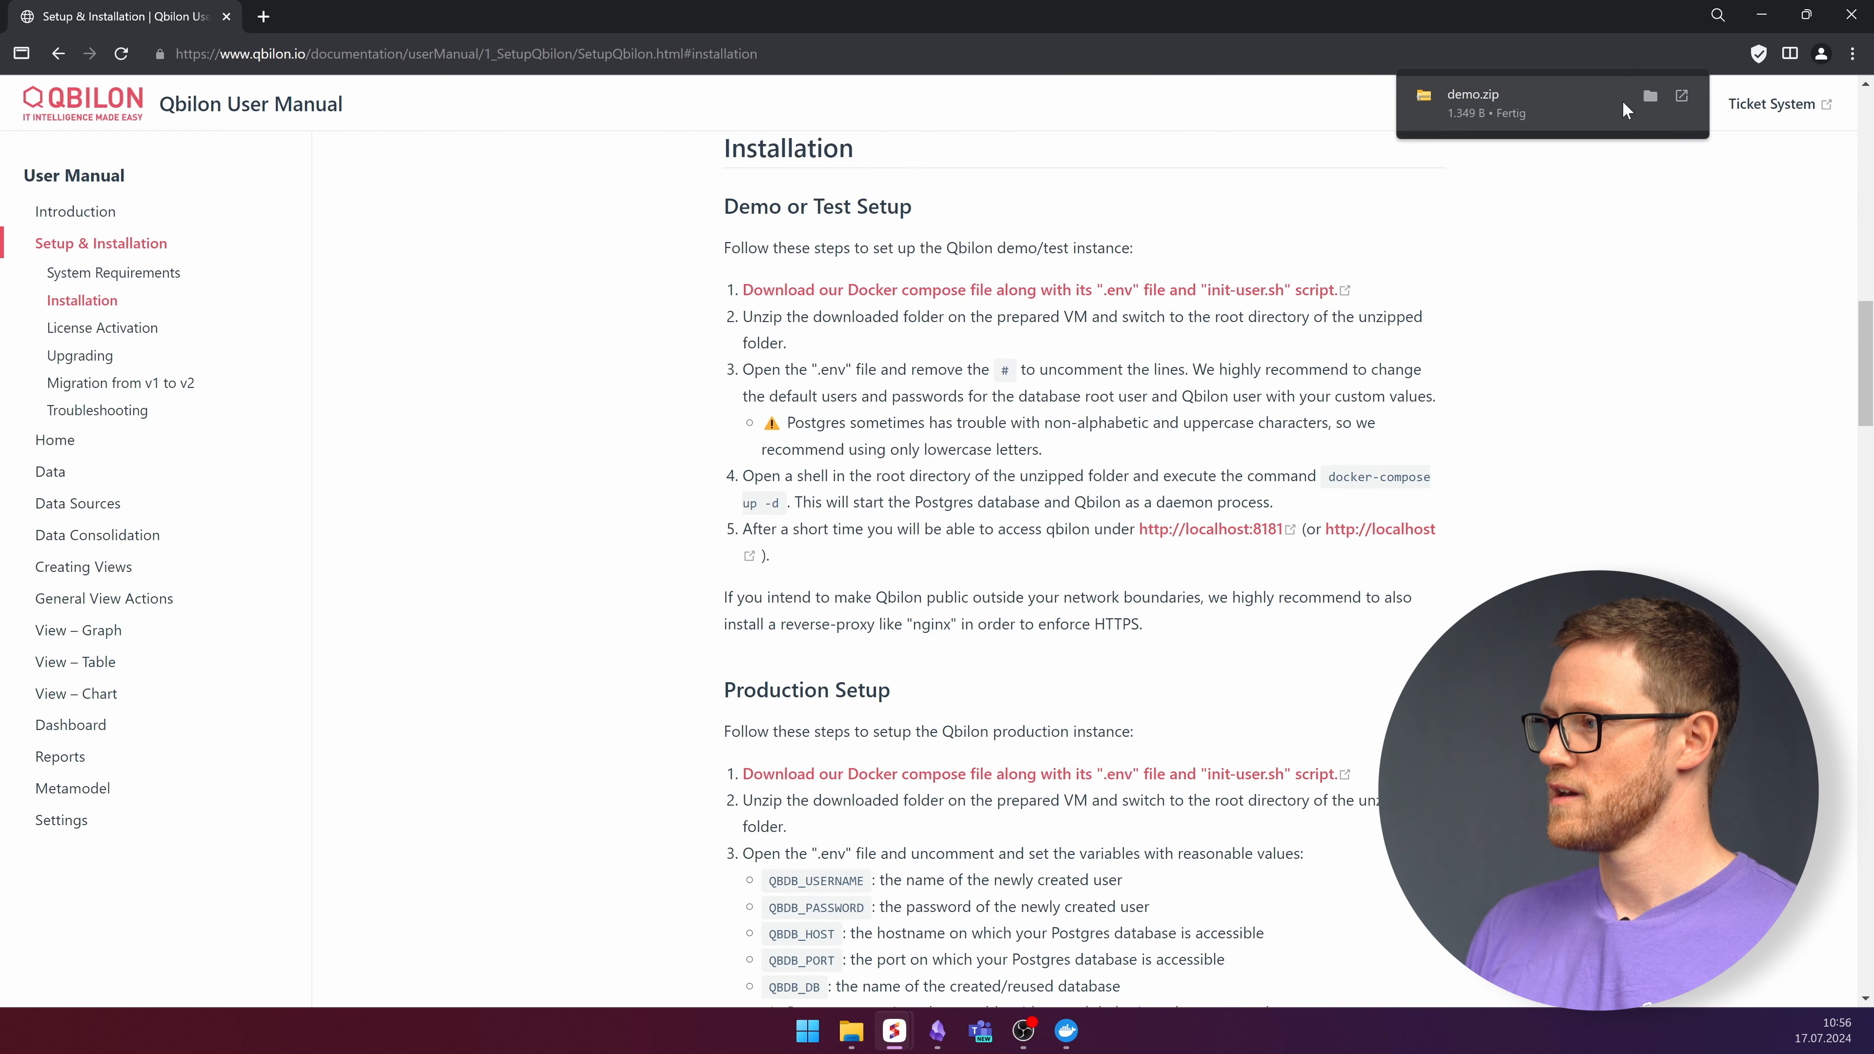
Extract all files from demo.zip in the Downloads folder.
left_click(1652, 95)
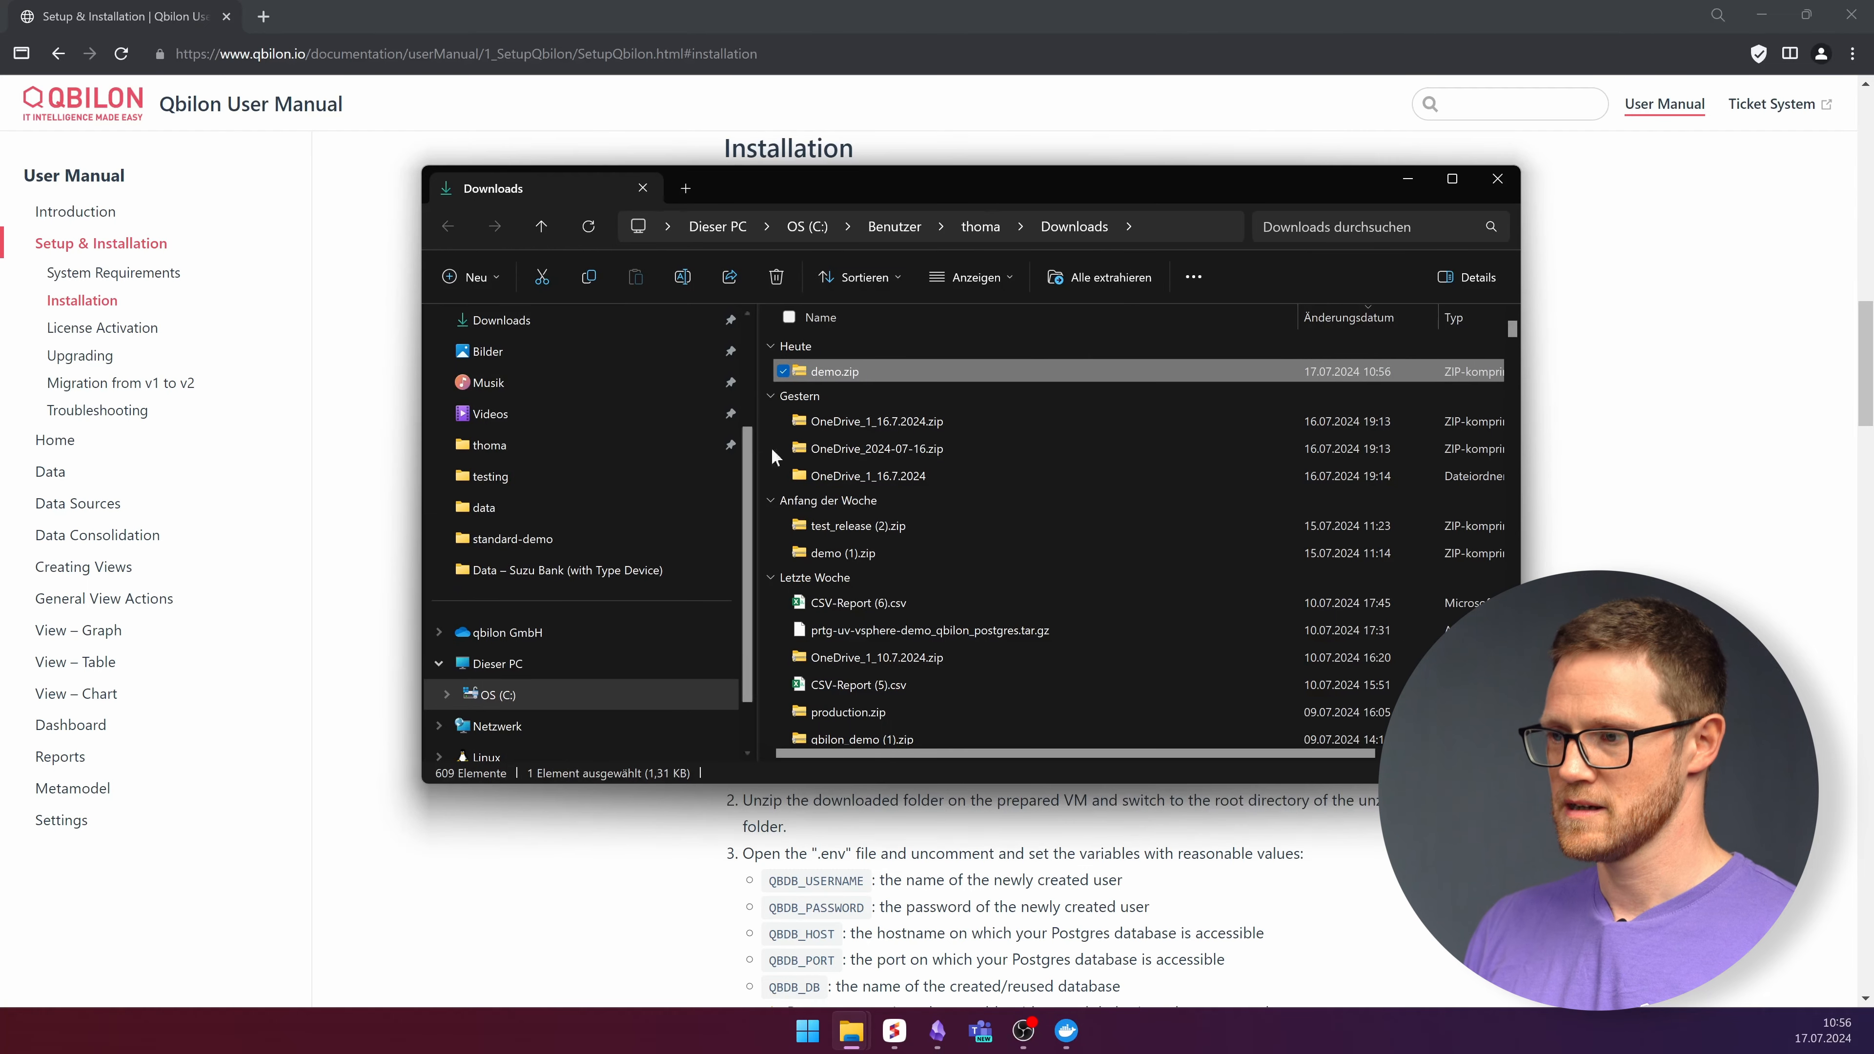
right_click(832, 366)
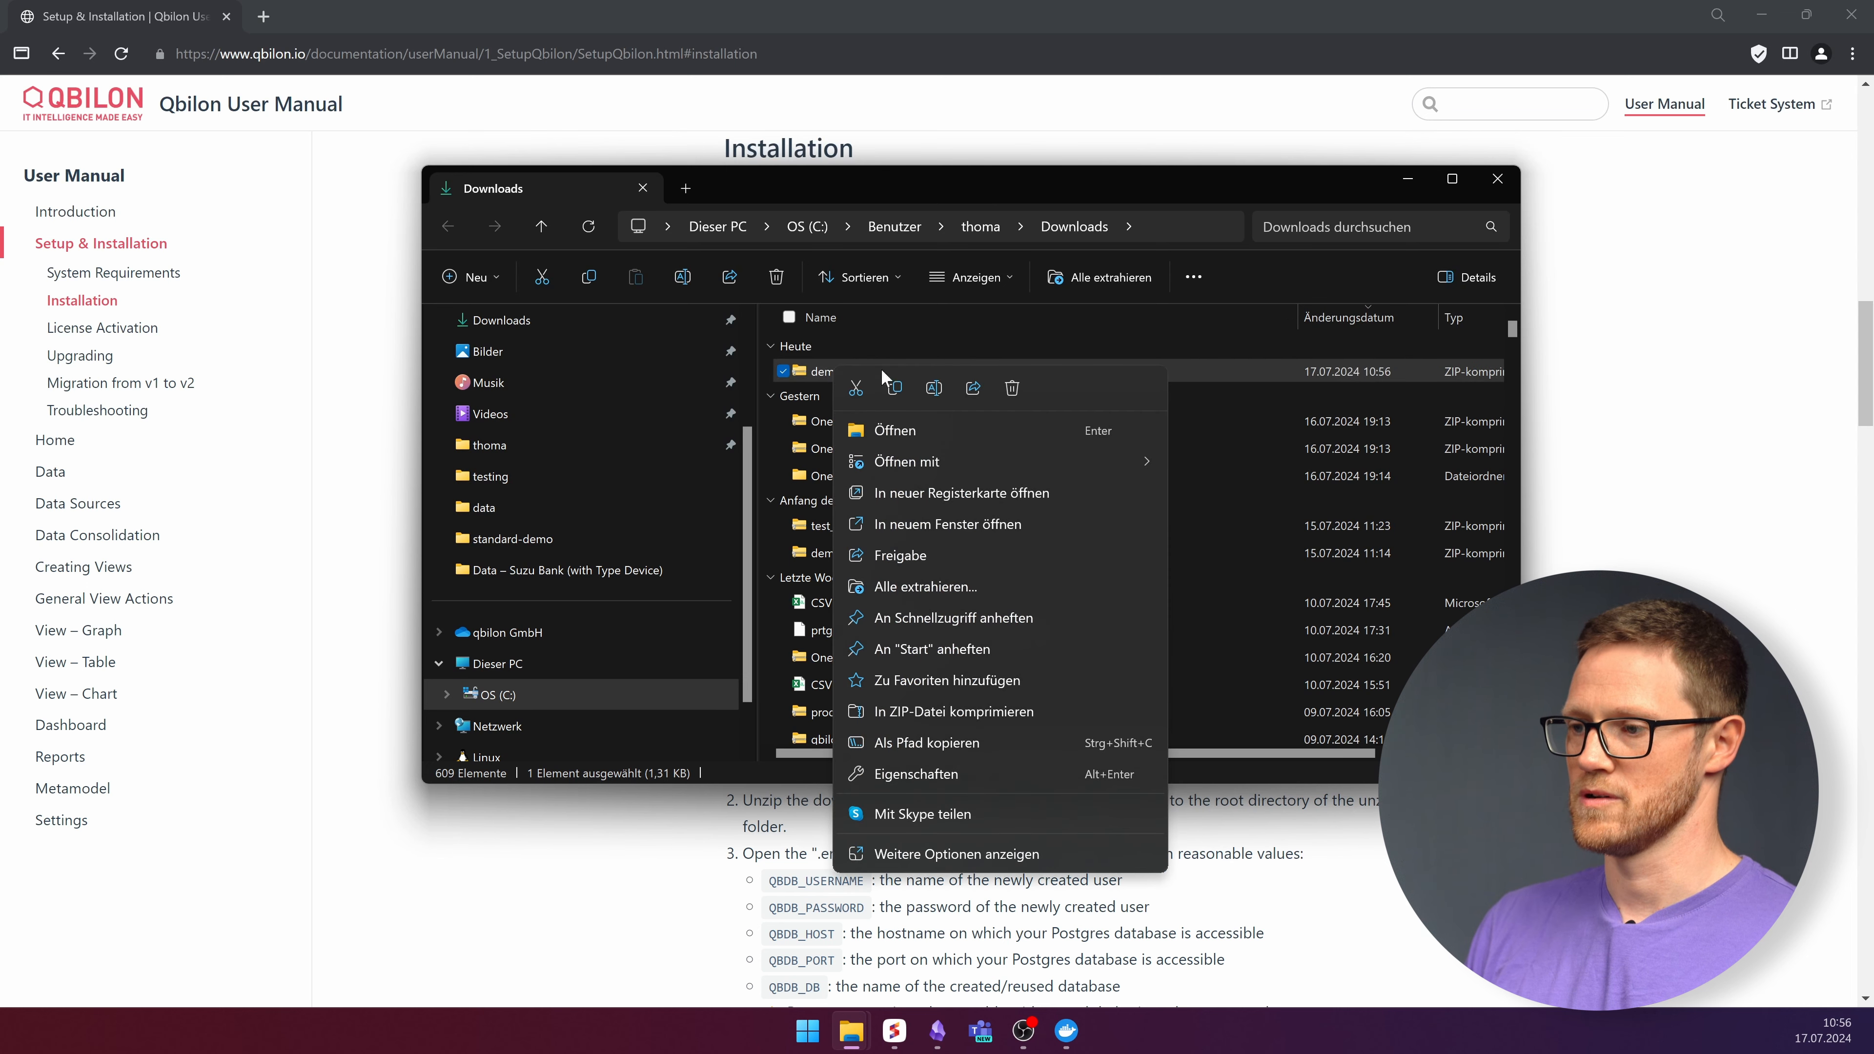
left_click(935, 586)
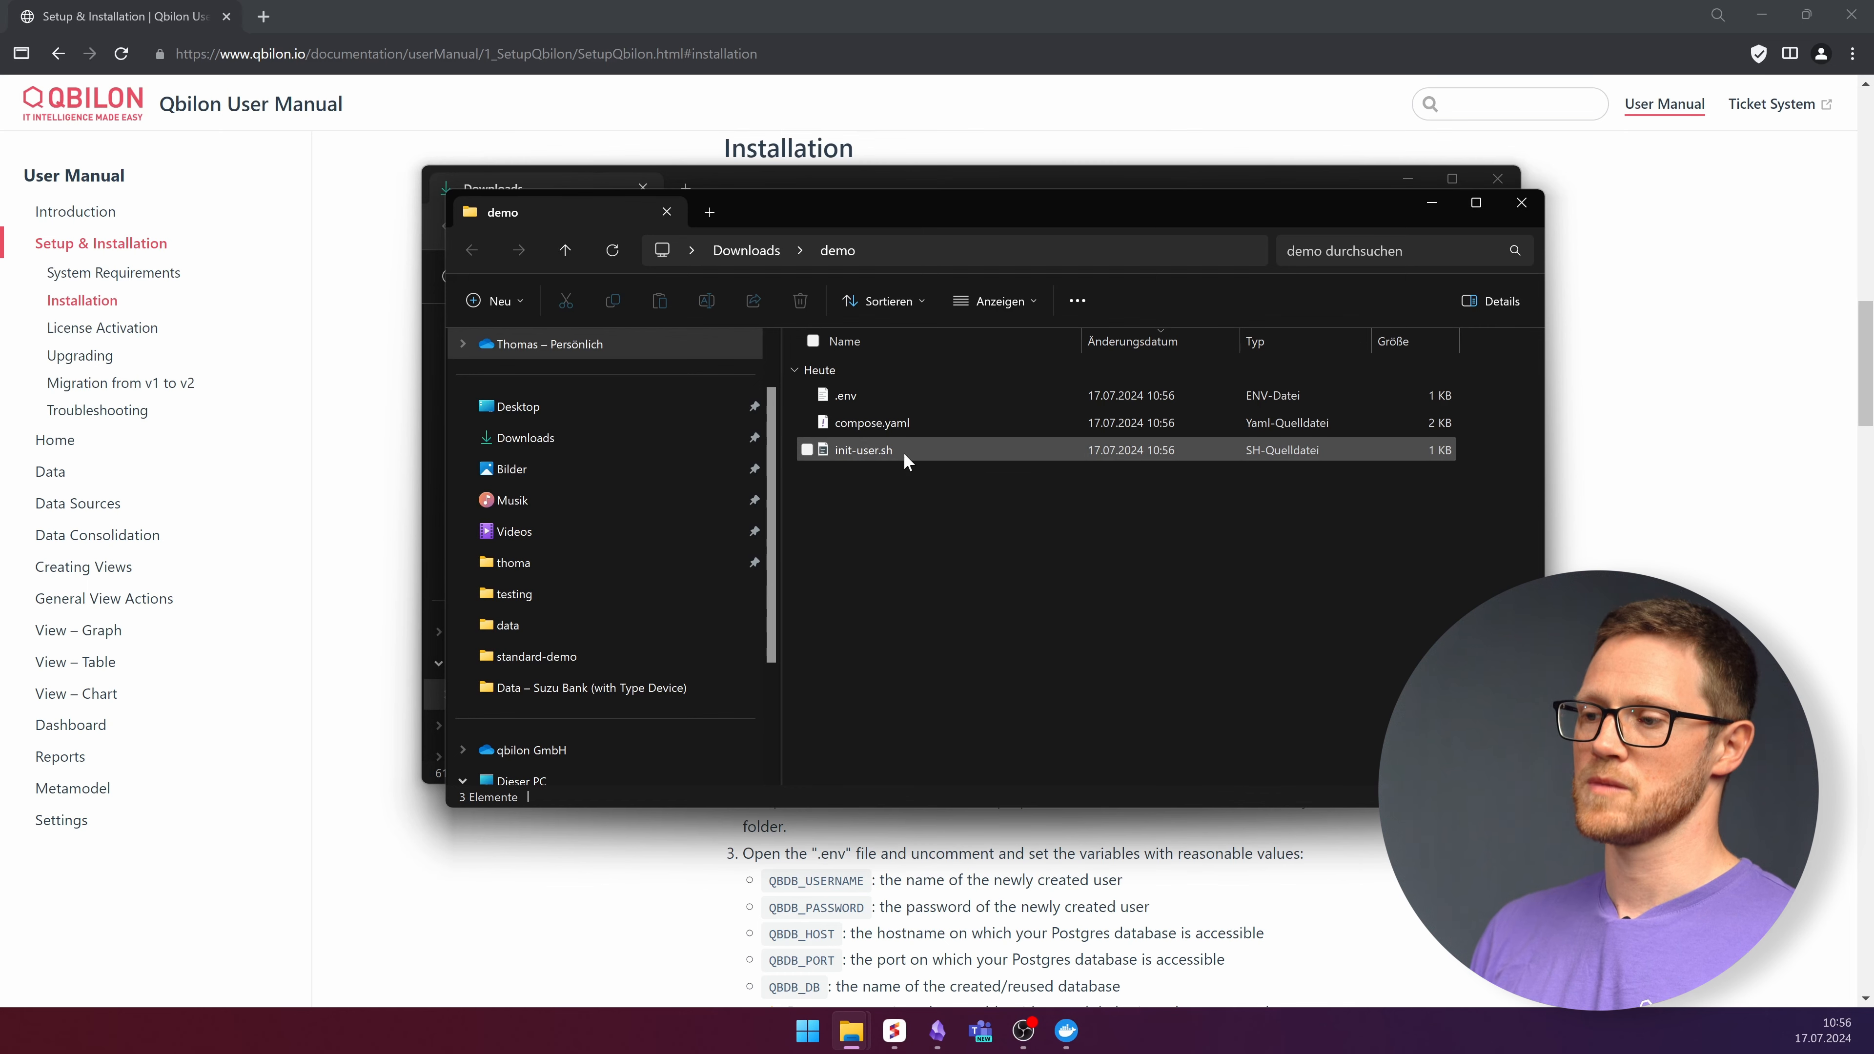
Uncomment the QBDB lines in .env, from QBDB_USERNAME down to QBDB_DB.
double_click(843, 393)
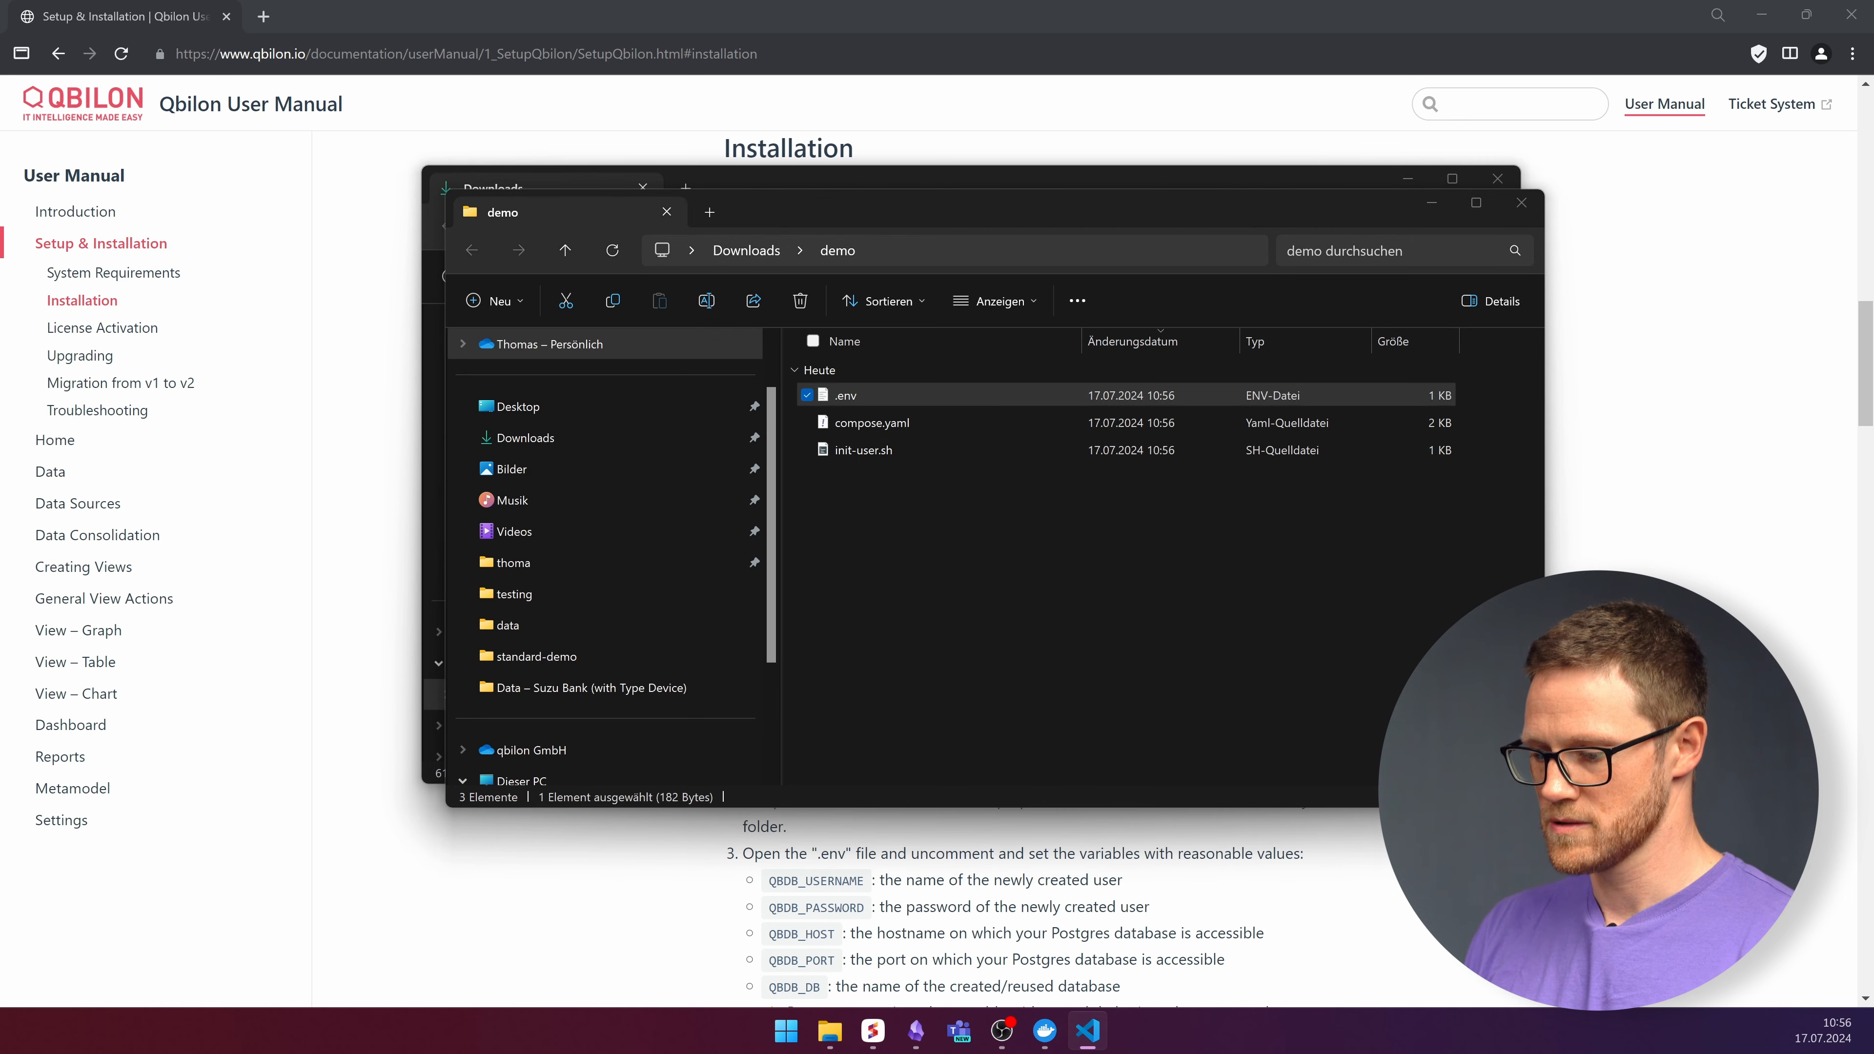
left_click_drag(1225, 1051, 1166, 183)
left_click(546, 278)
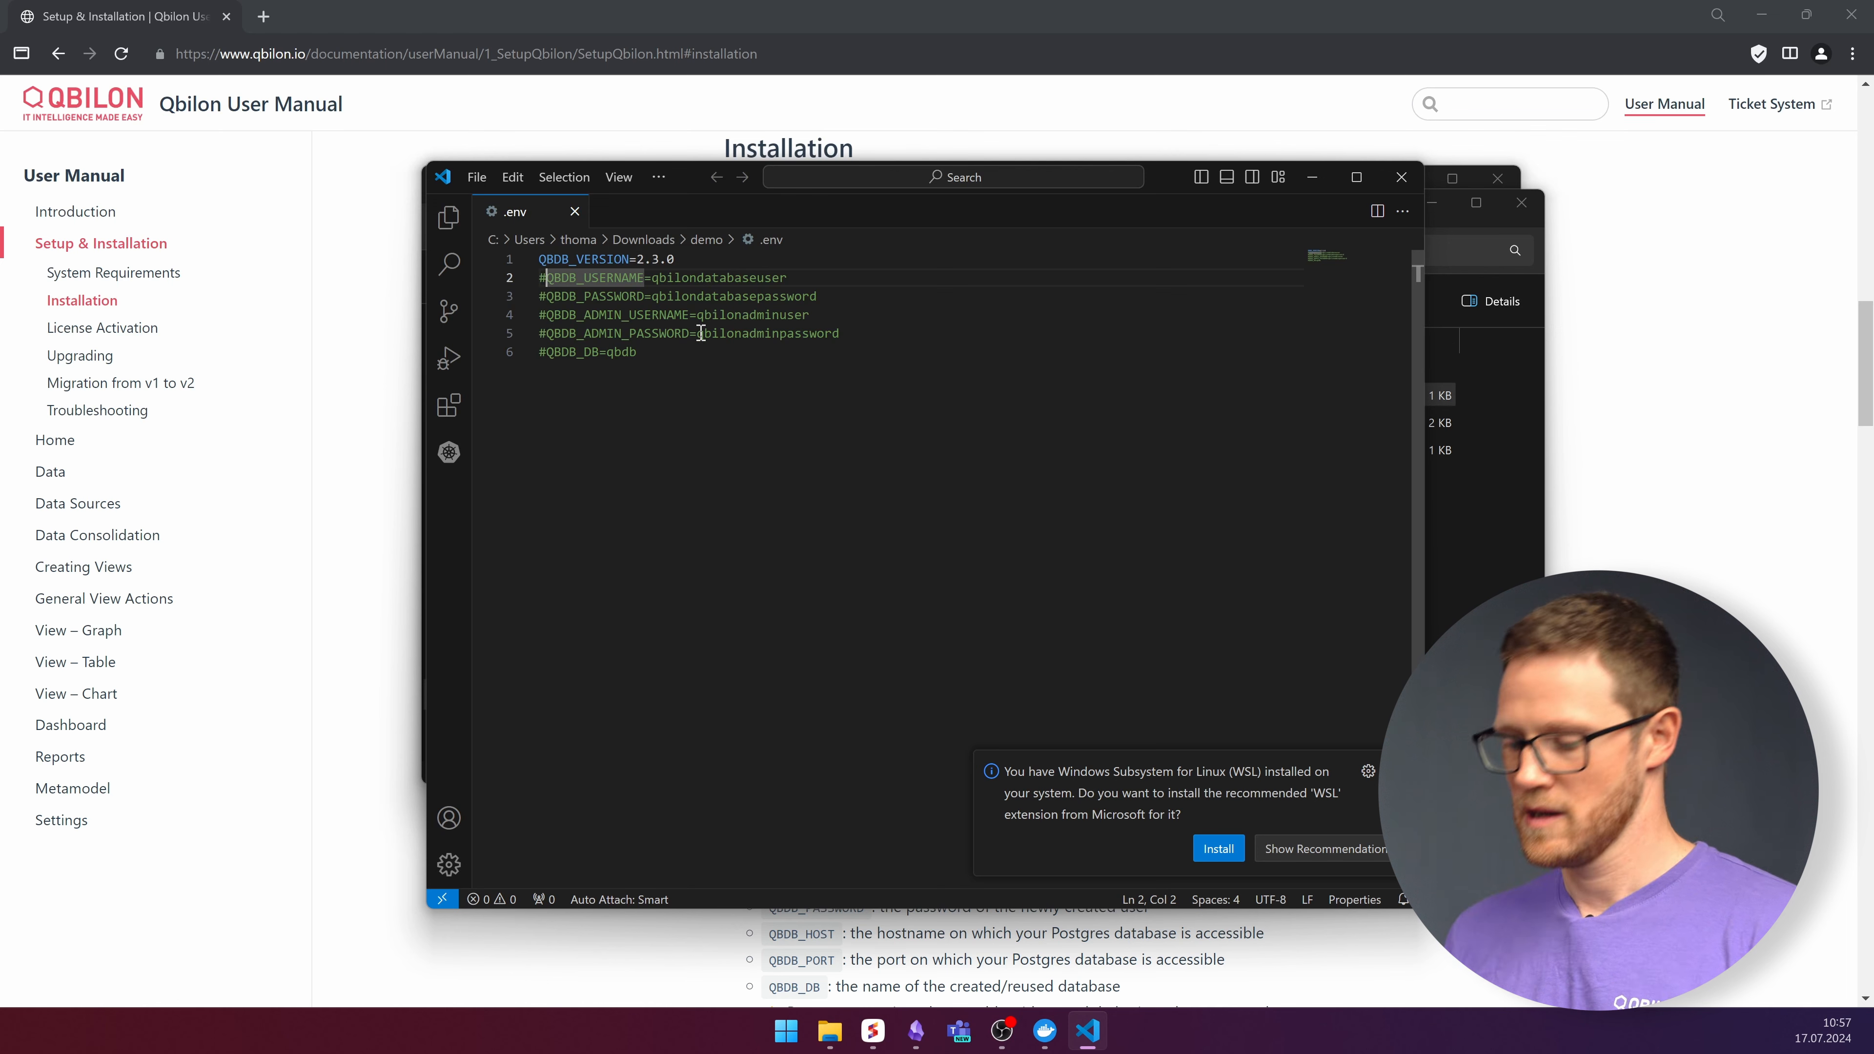
key("BackSpace")
key("Down")
key("Delete")
key("Down")
key("Delete")
key("Delete")
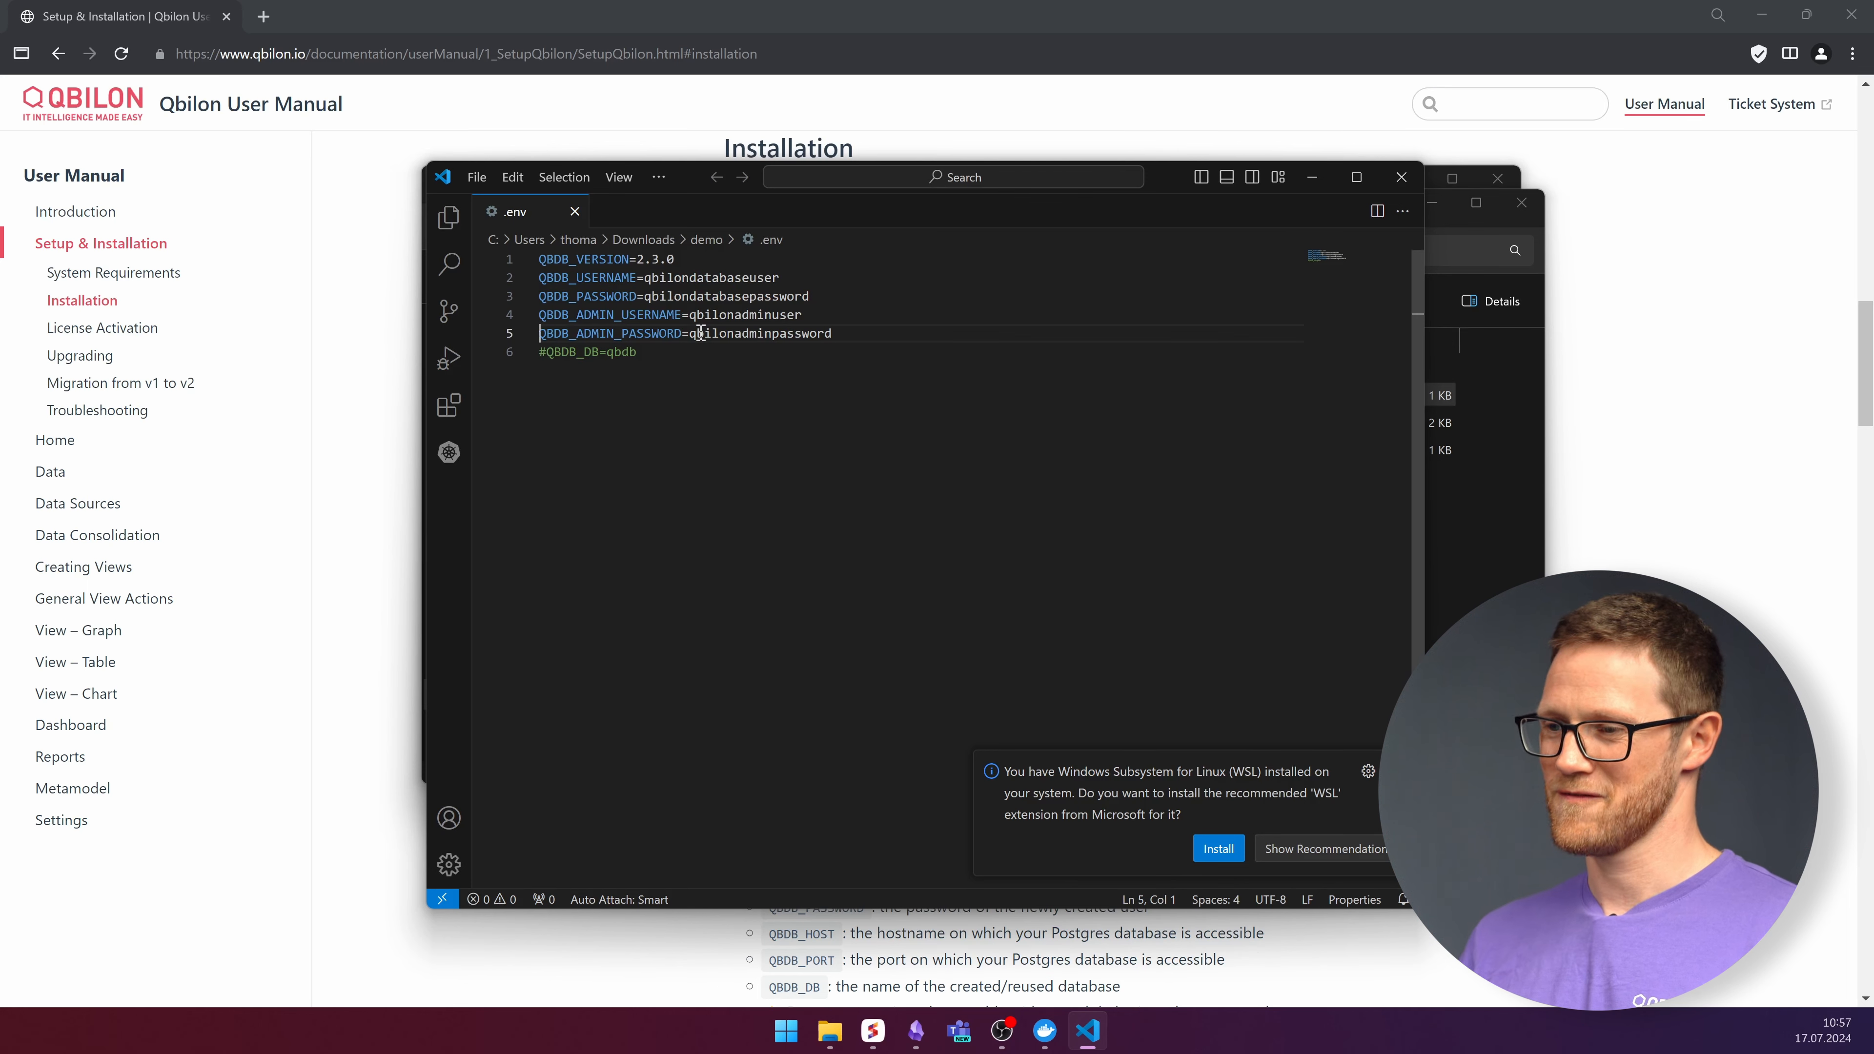
key("Delete")
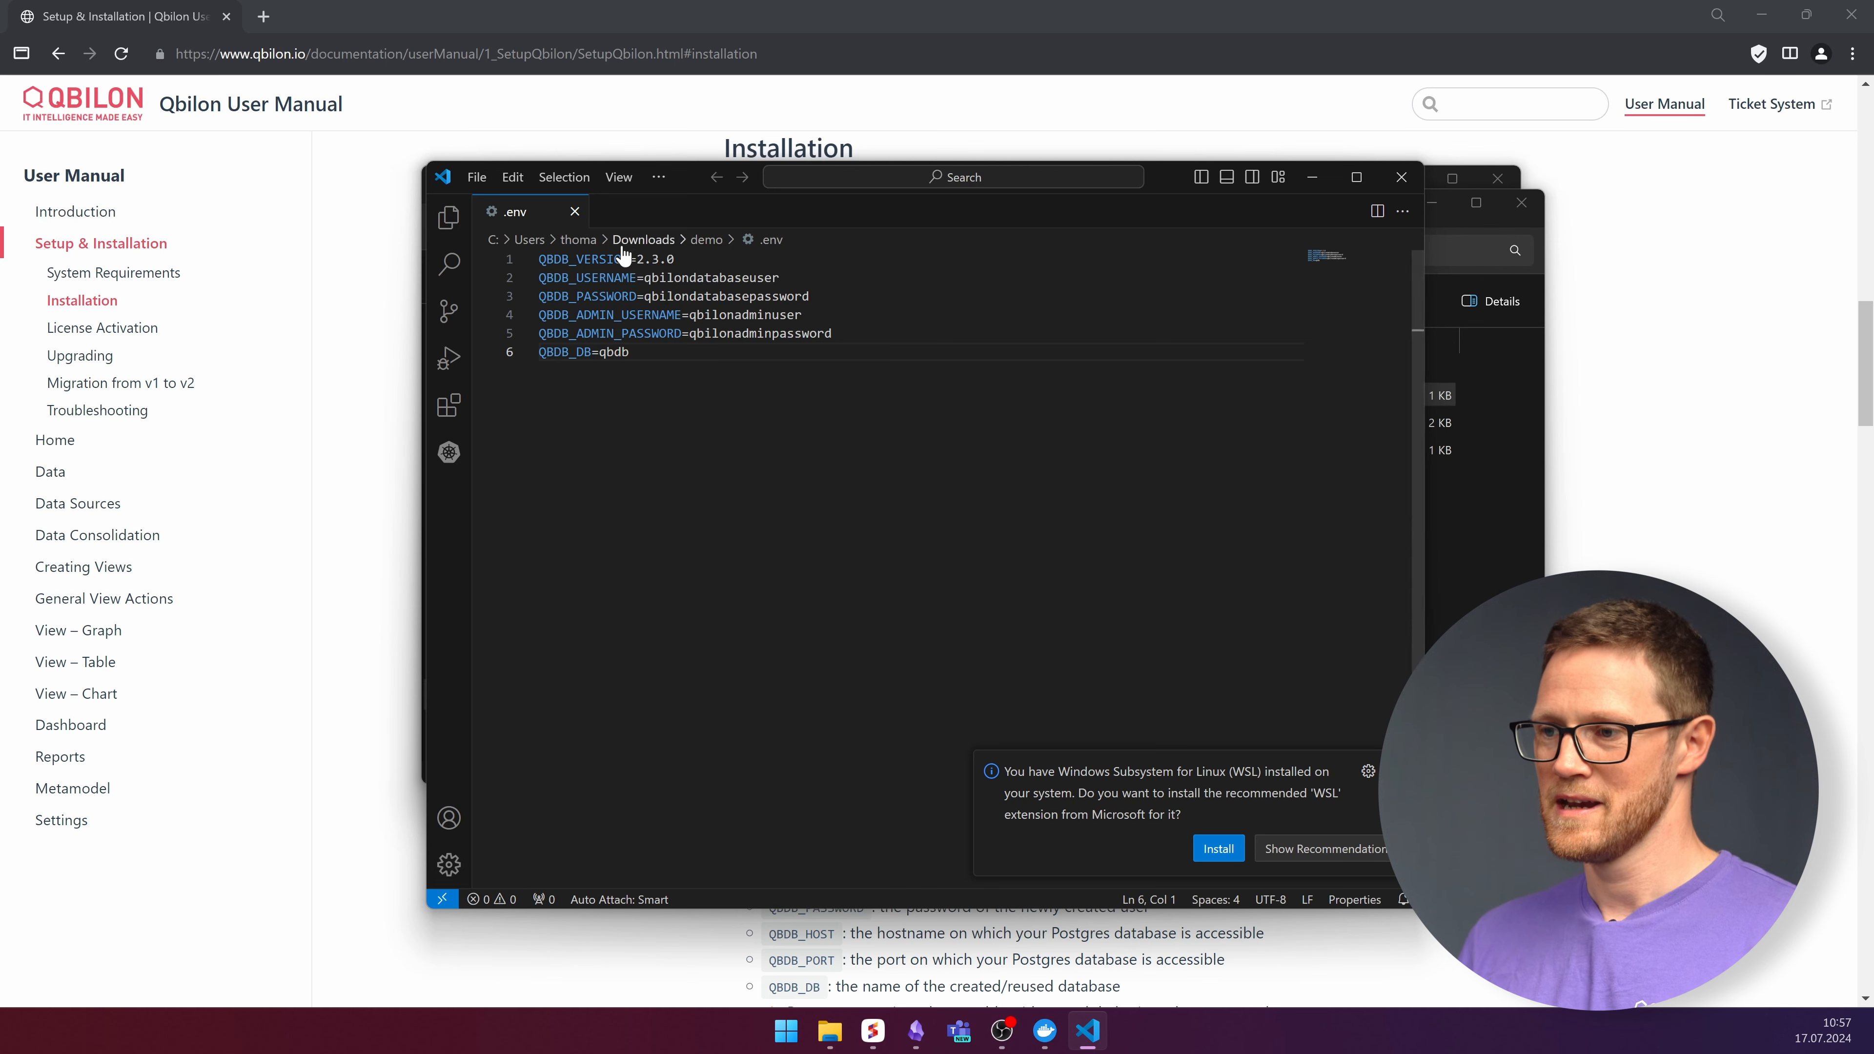
Check the QBDB_VERSION value 2.3.0 and close the editor.
left_click_drag(636, 259, 721, 258)
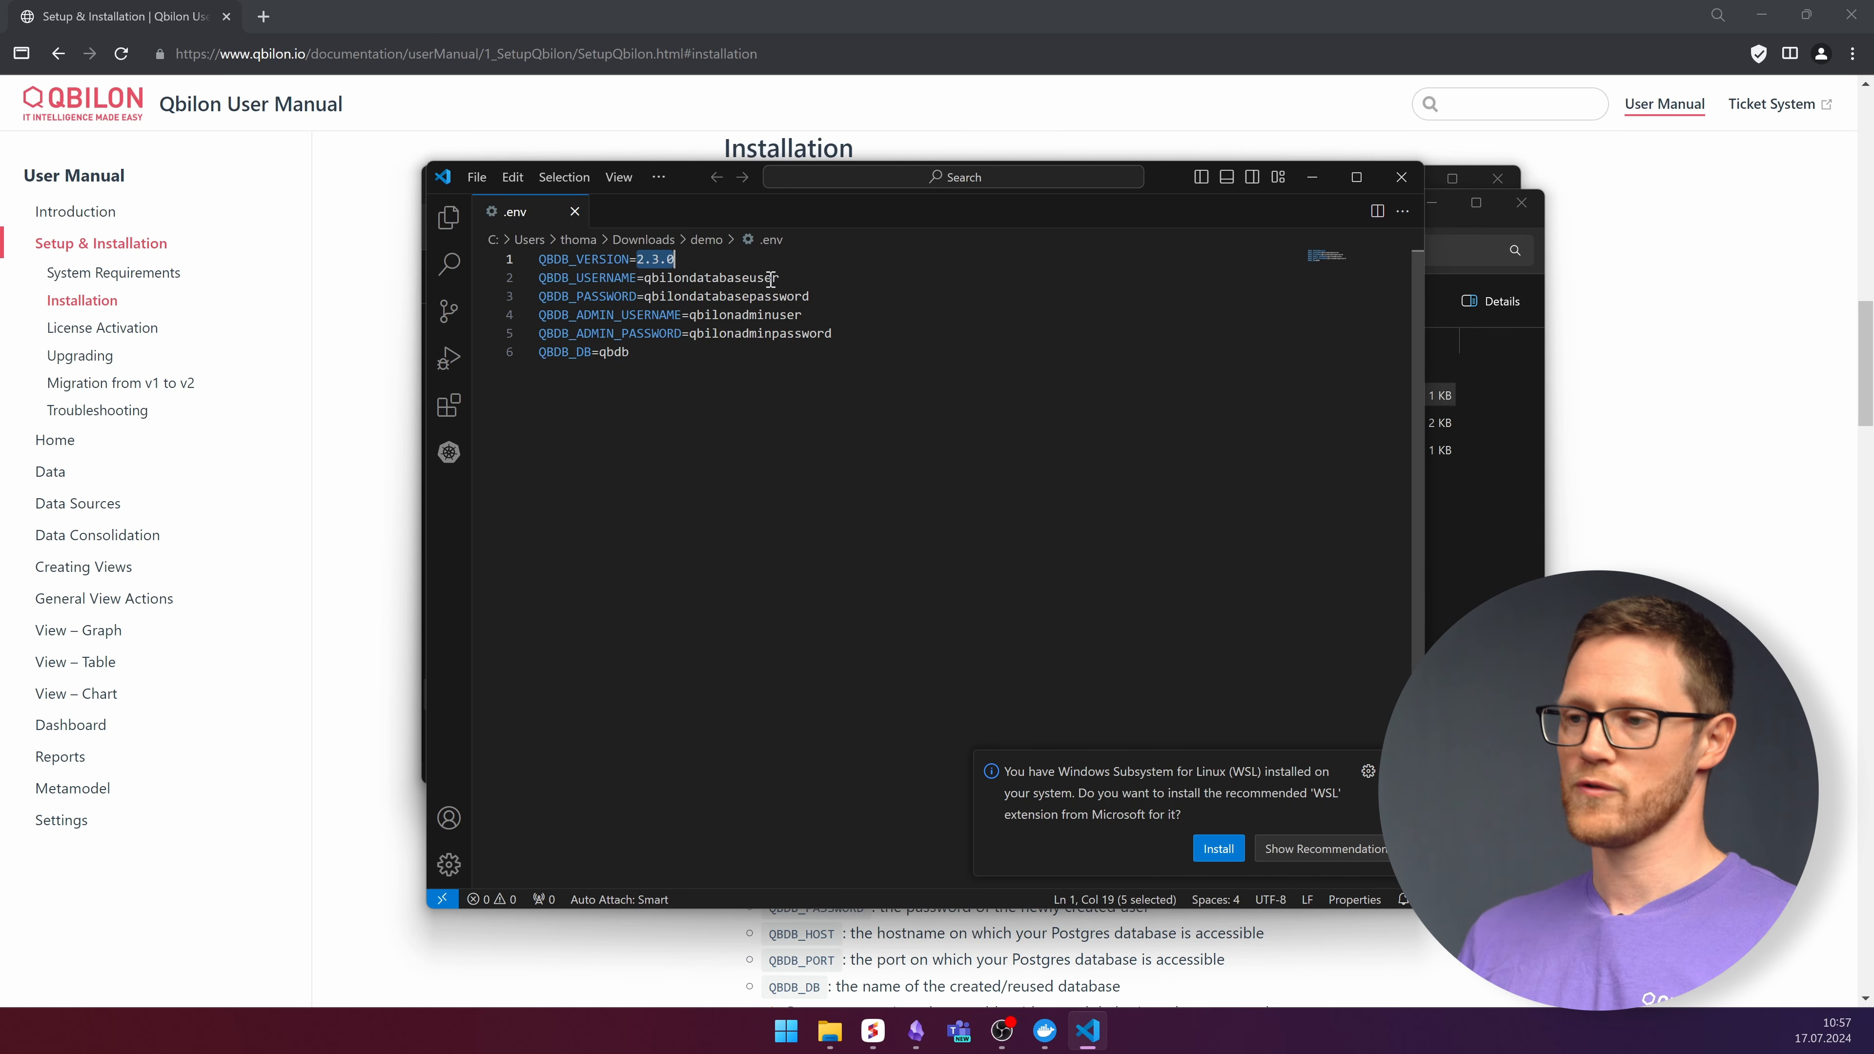
left_click(962, 505)
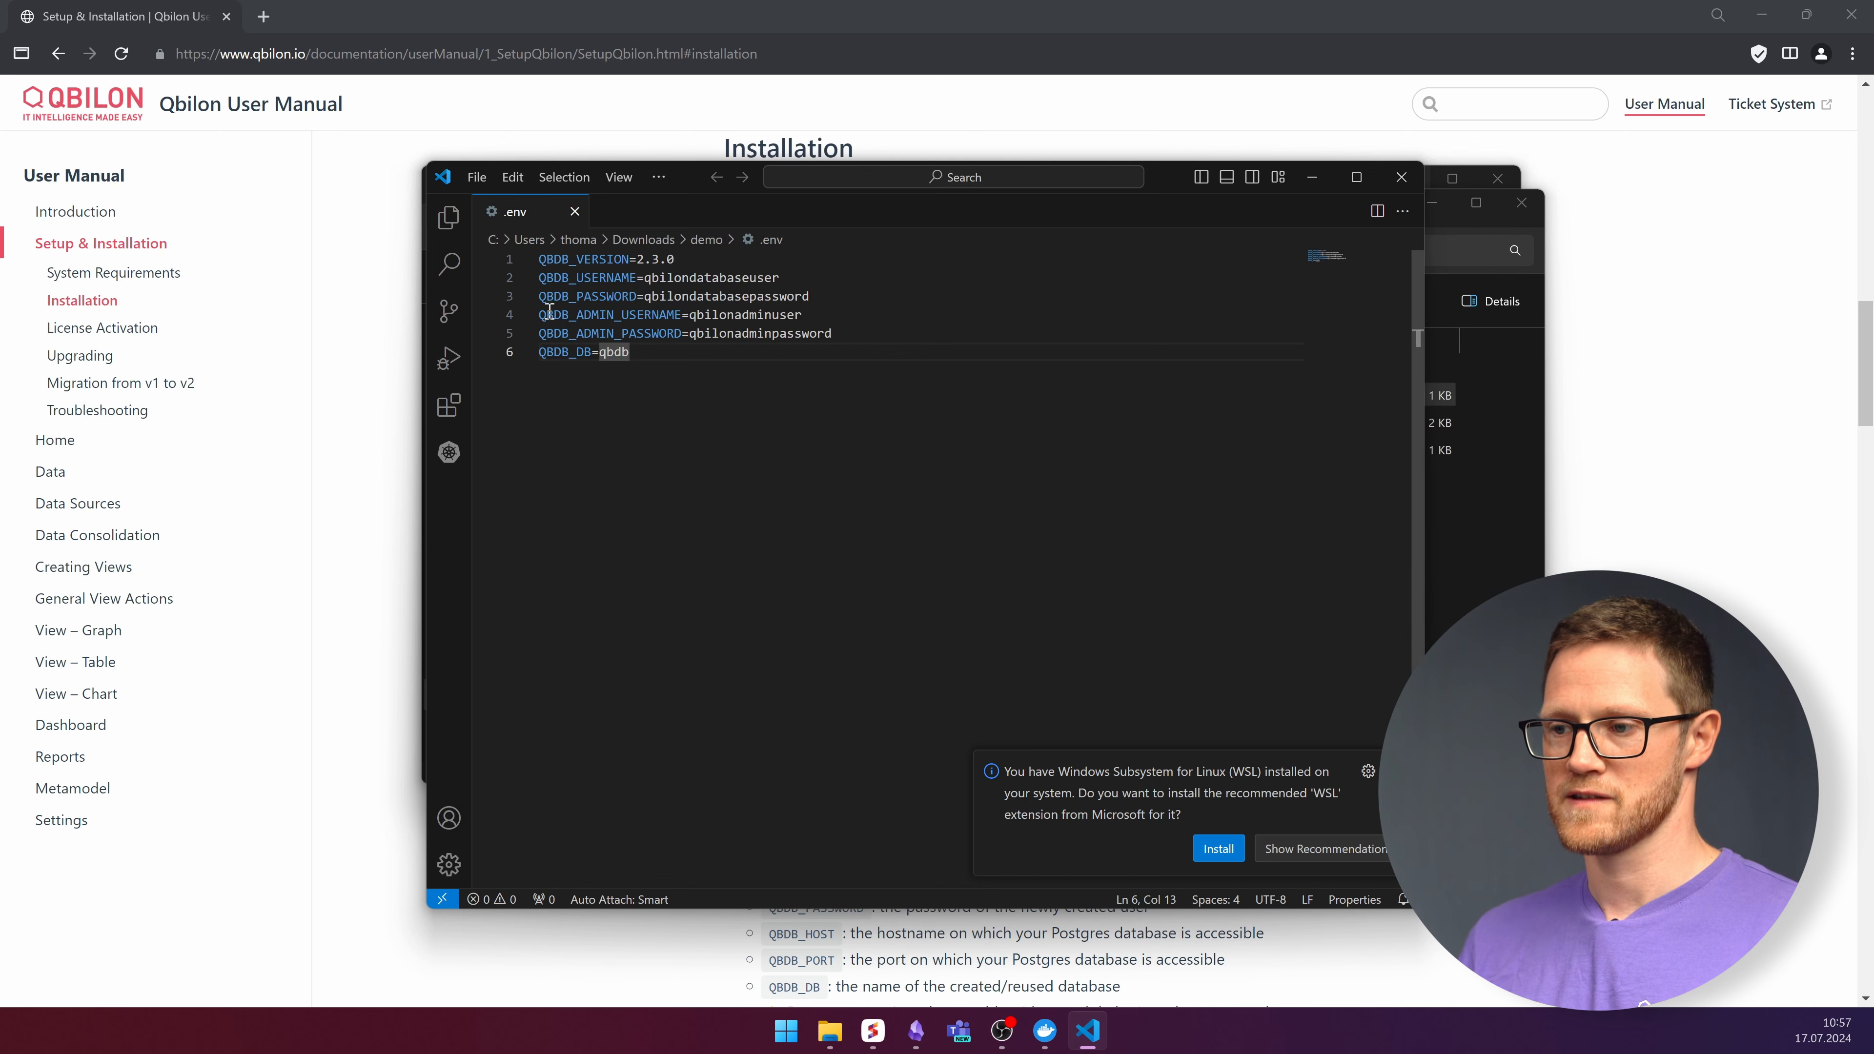
left_click(1401, 177)
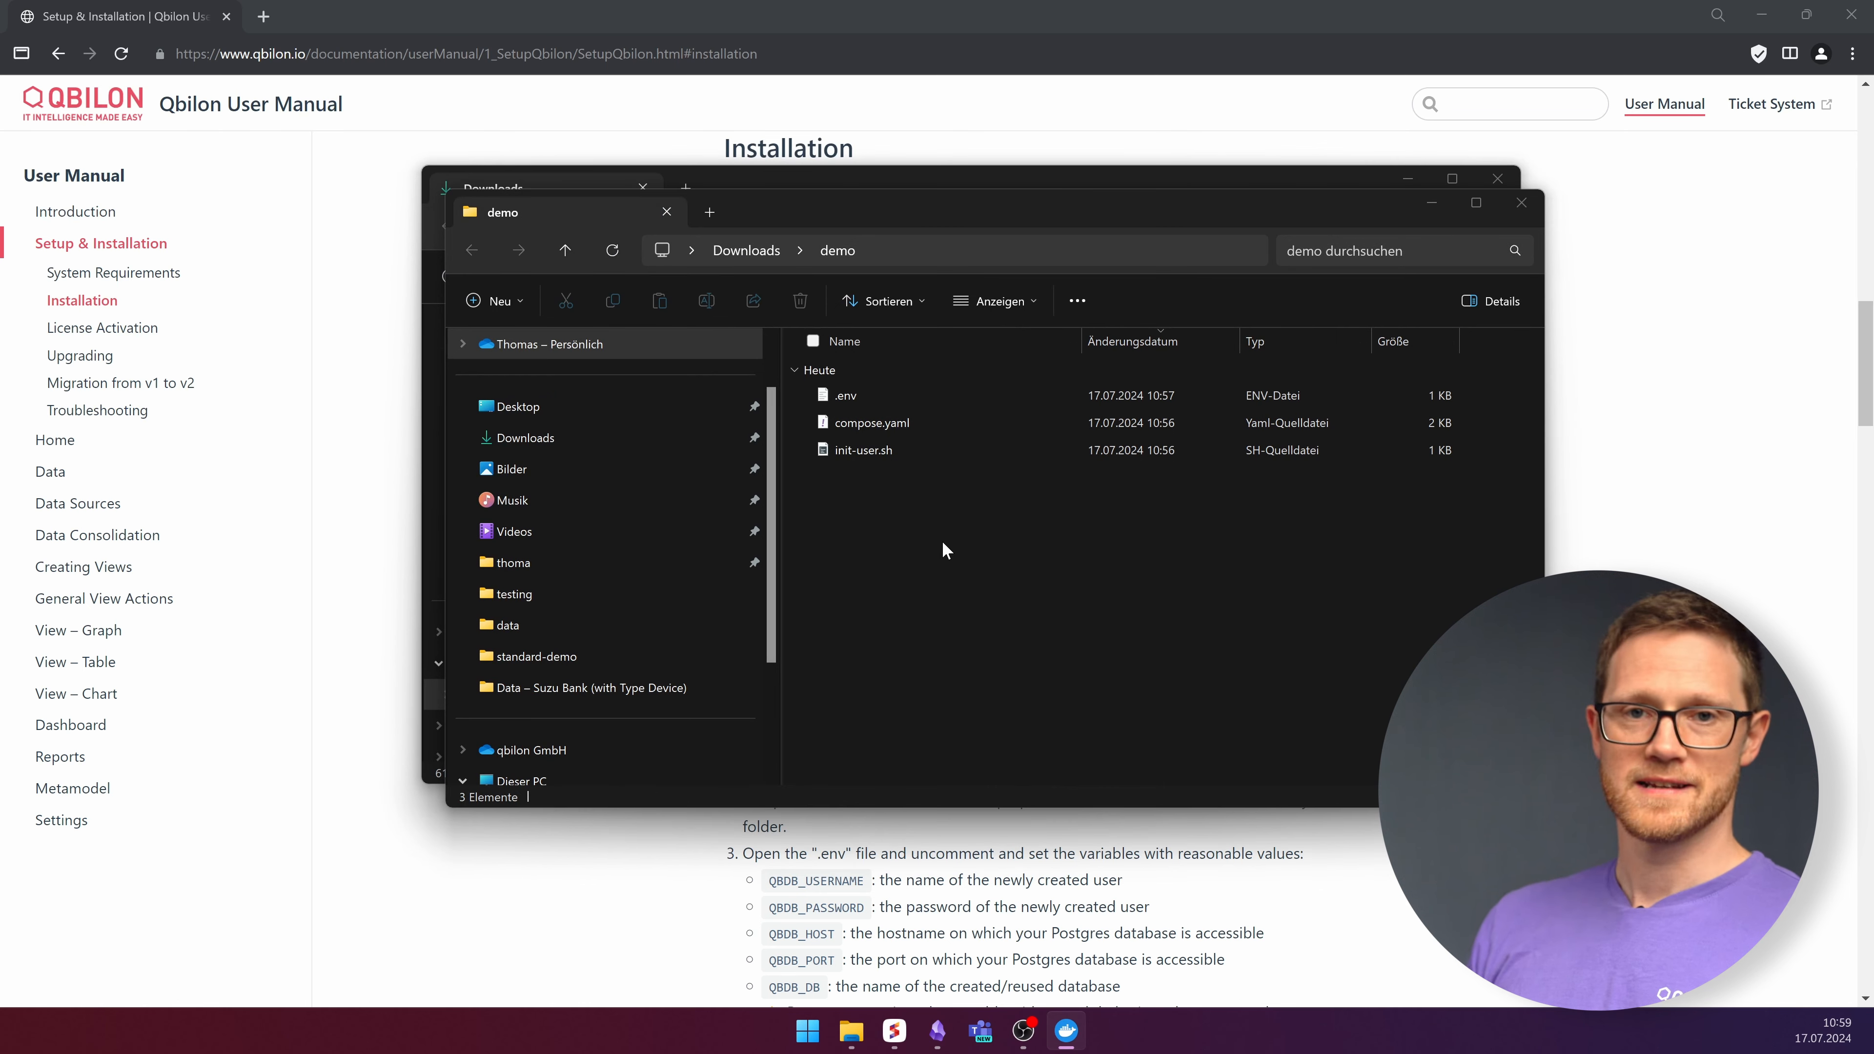
Open PowerShell in the demo folder and enter 'docker-compose up'.
right_click(942, 542)
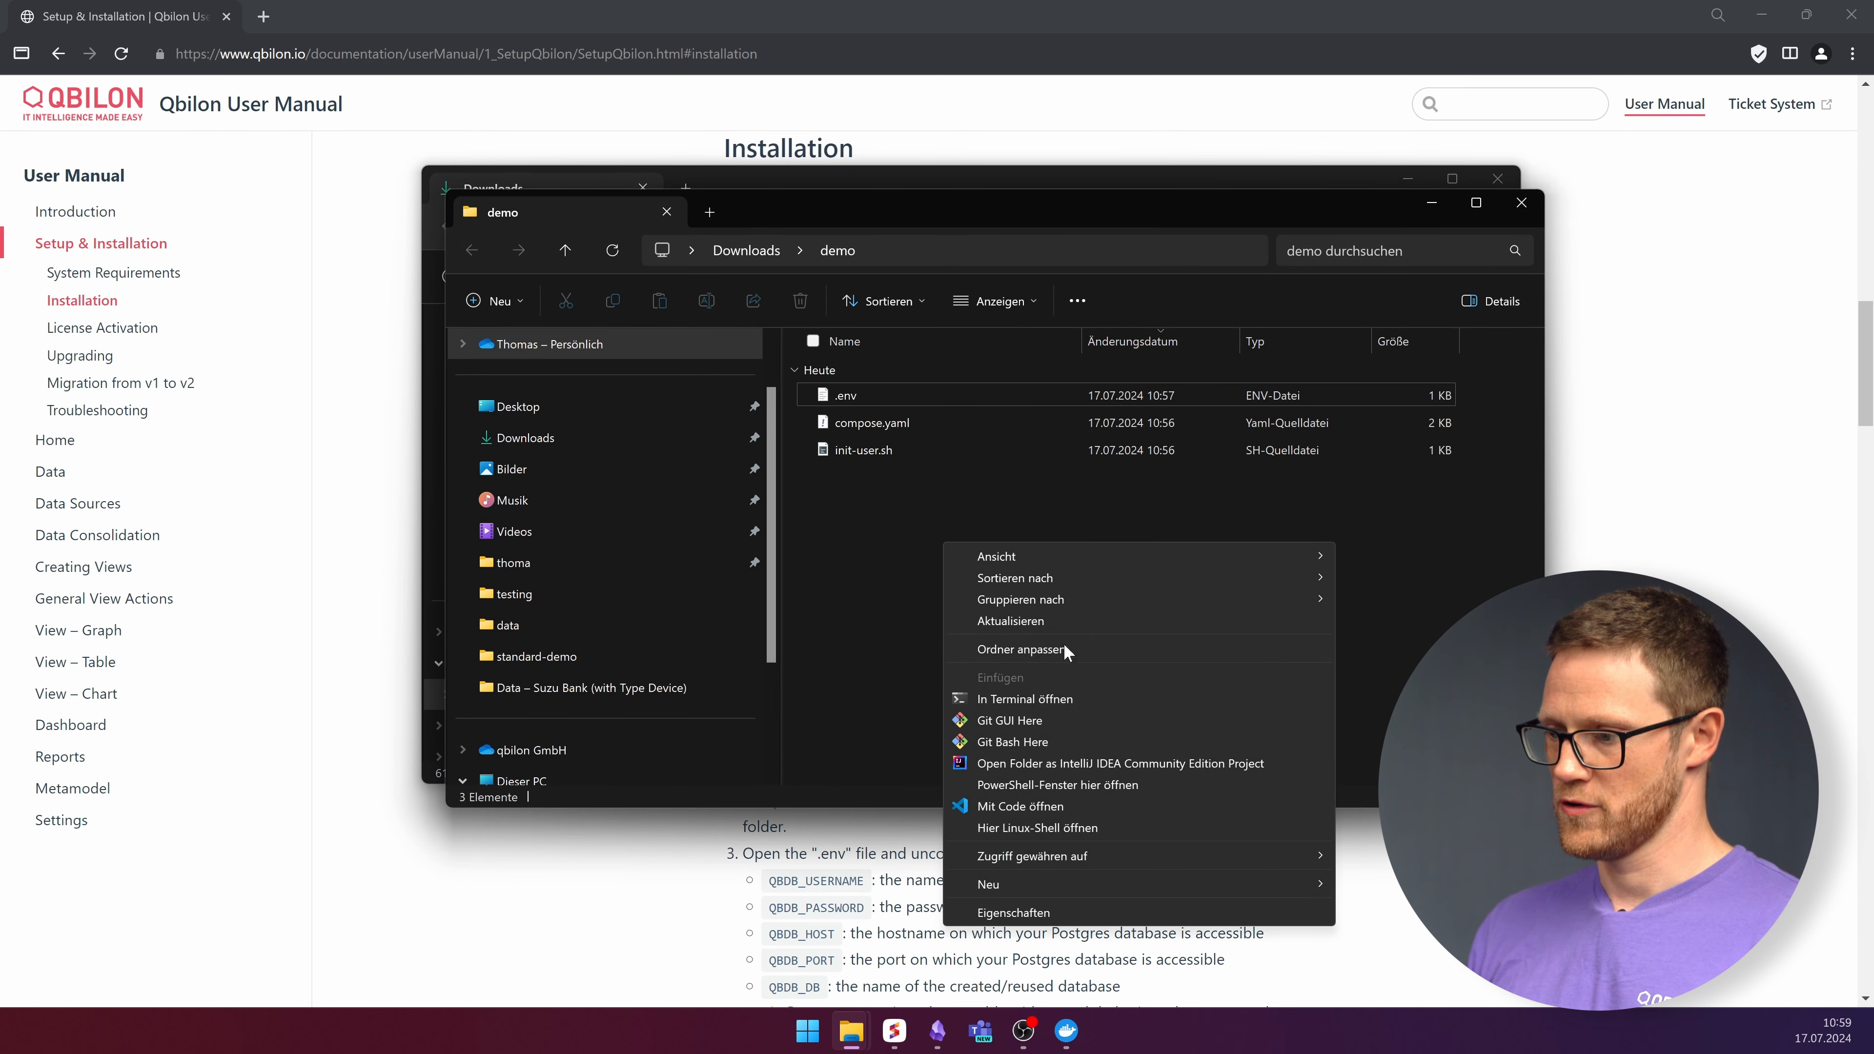
left_click(1057, 701)
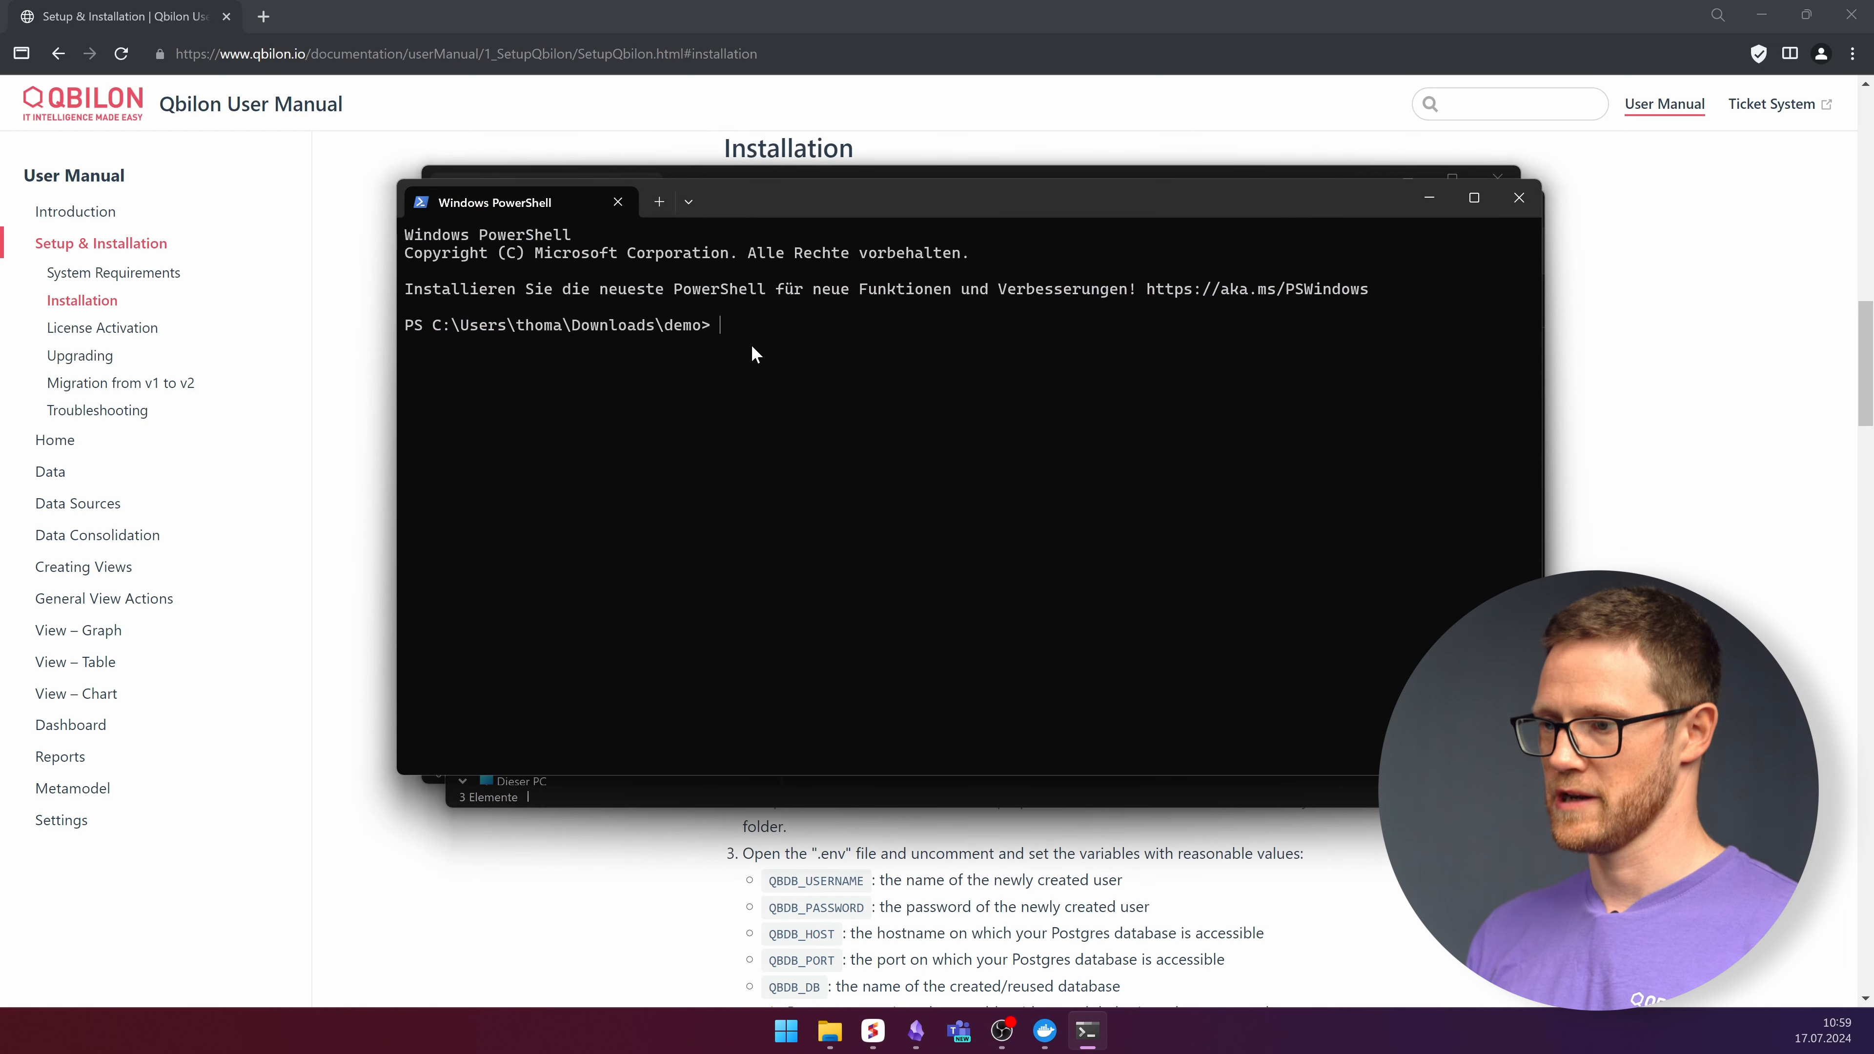
type("docker")
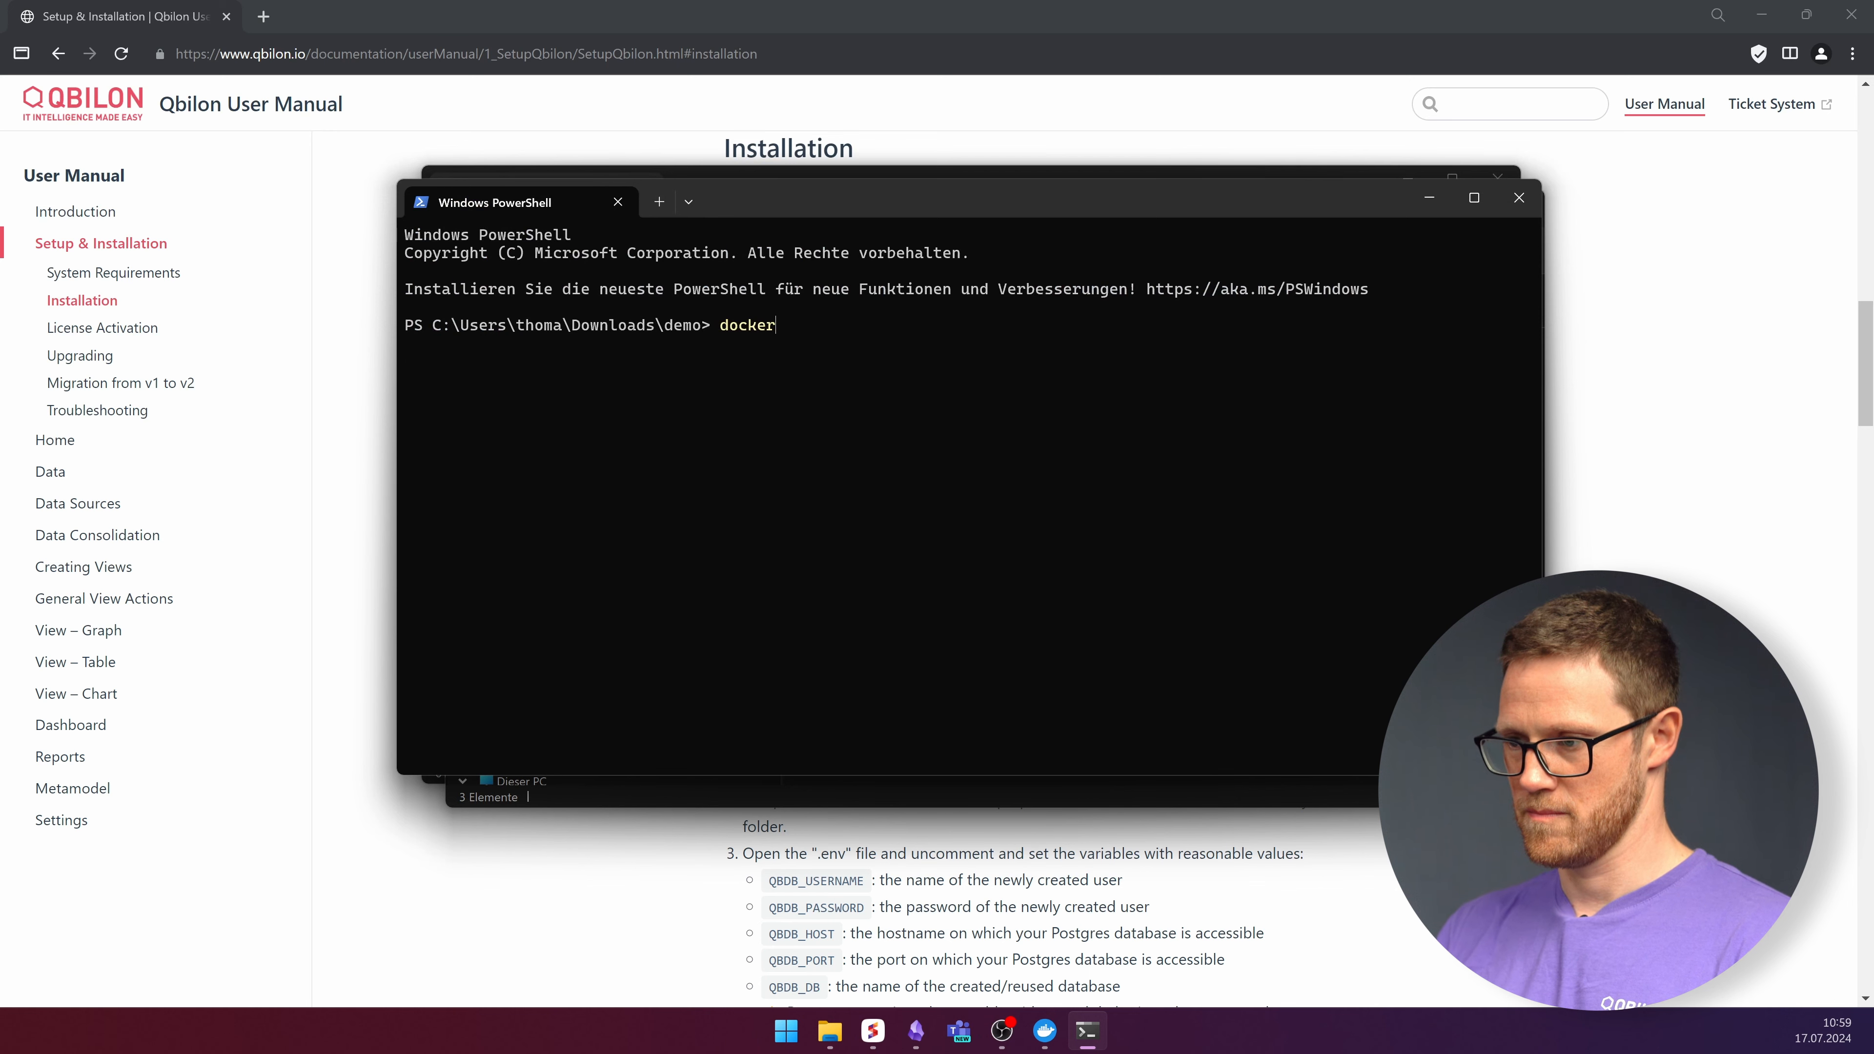
type("-compose")
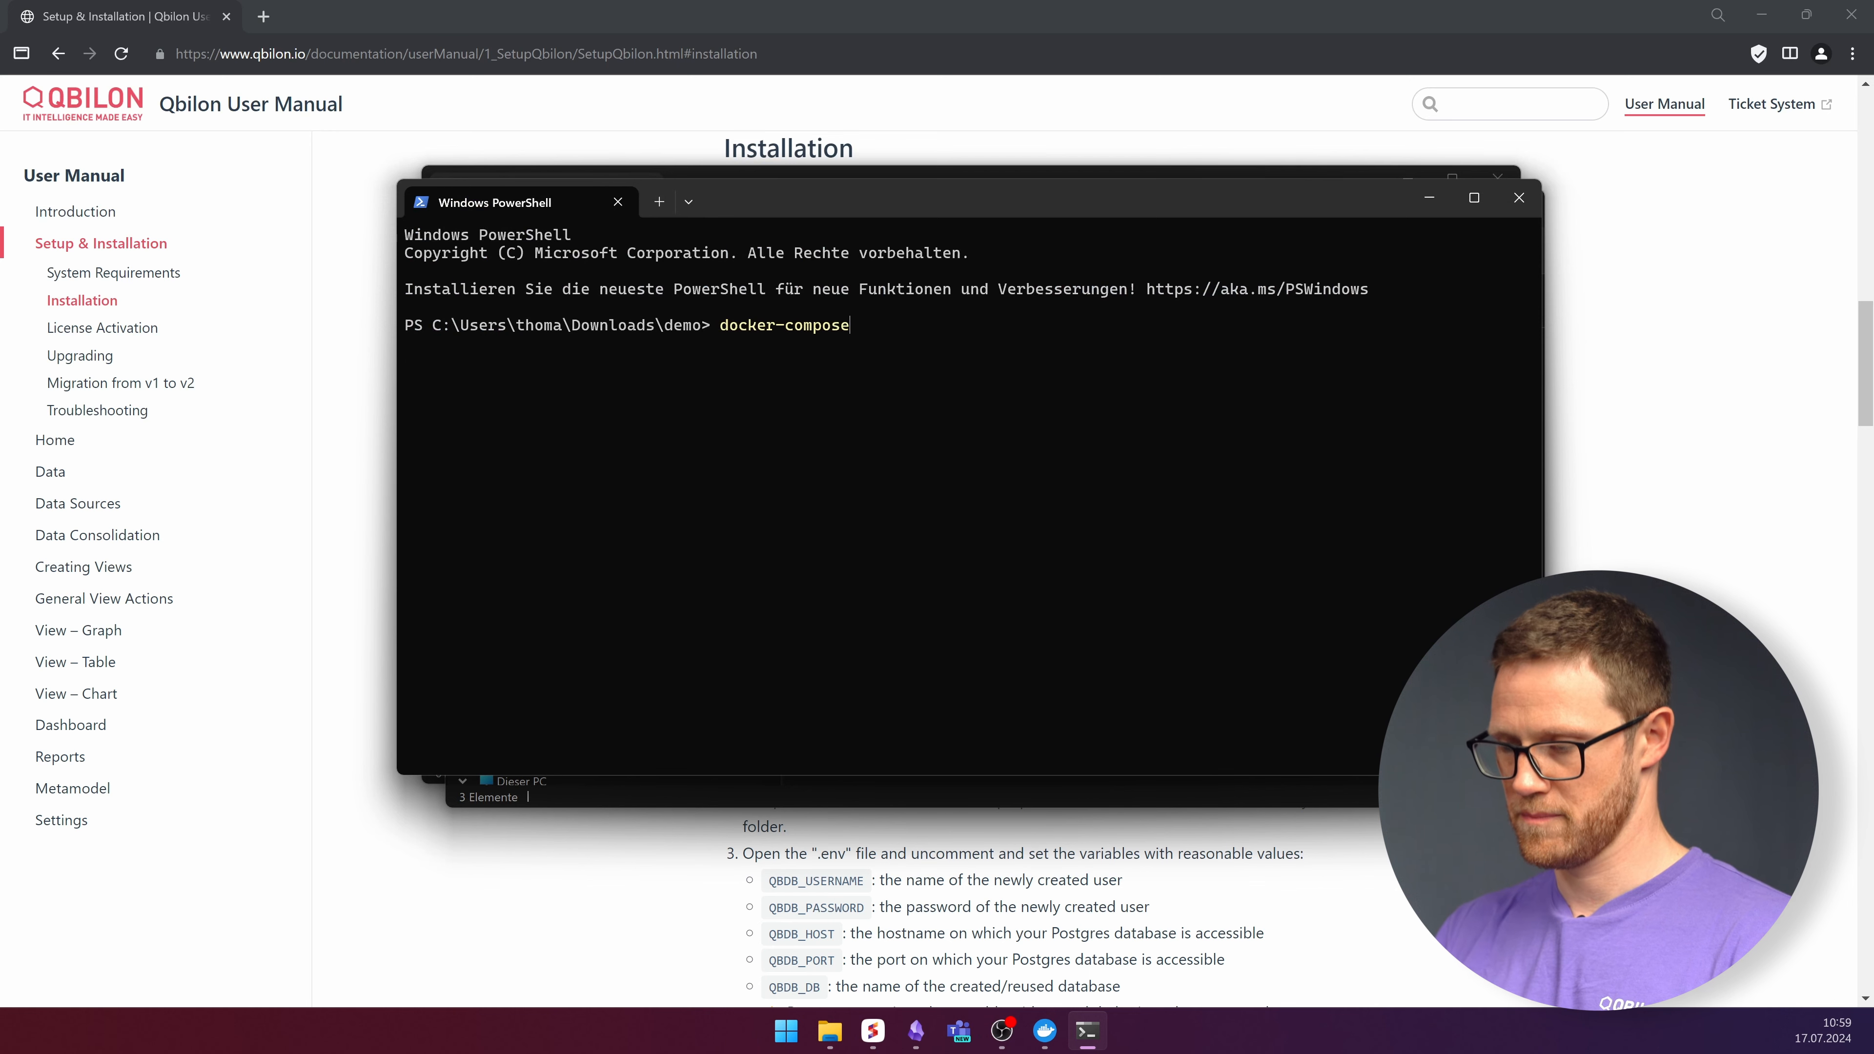
type(" up -d")
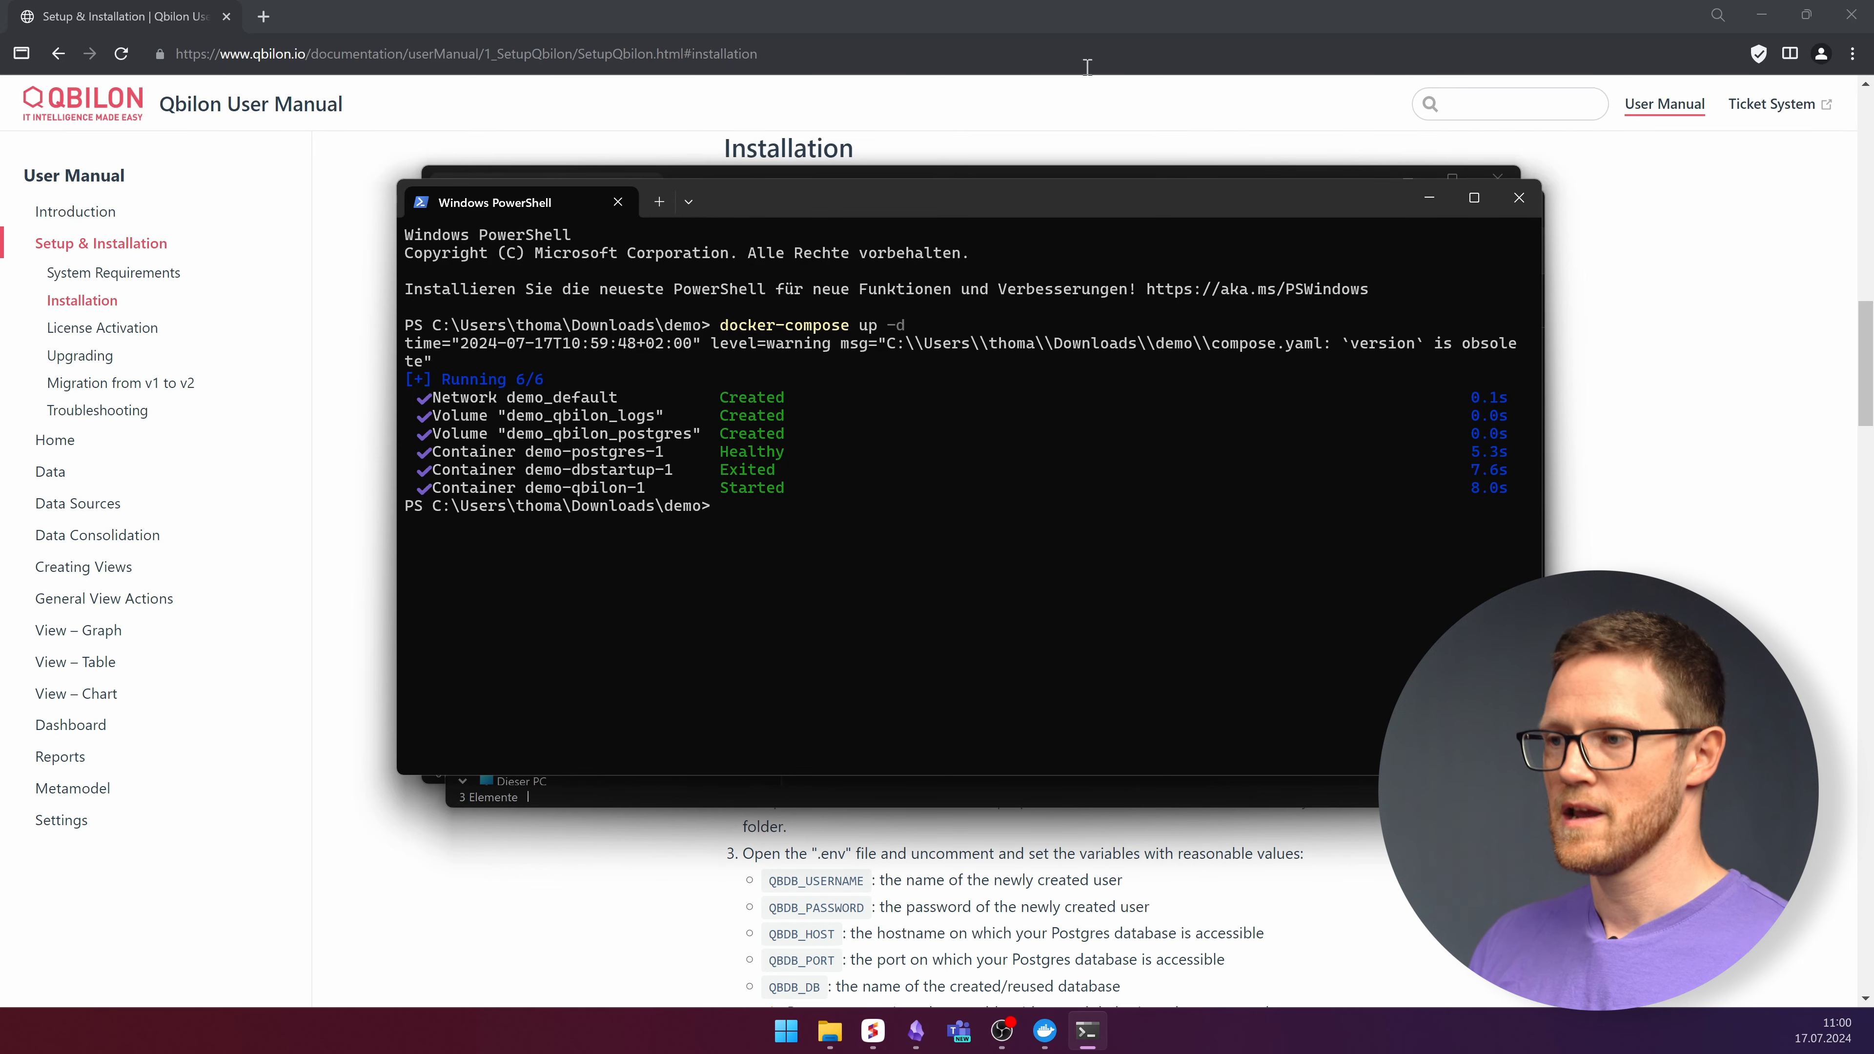
Load localhost:8181 in a new incognito browser window.
left_click(1743, 213)
left_click(1852, 53)
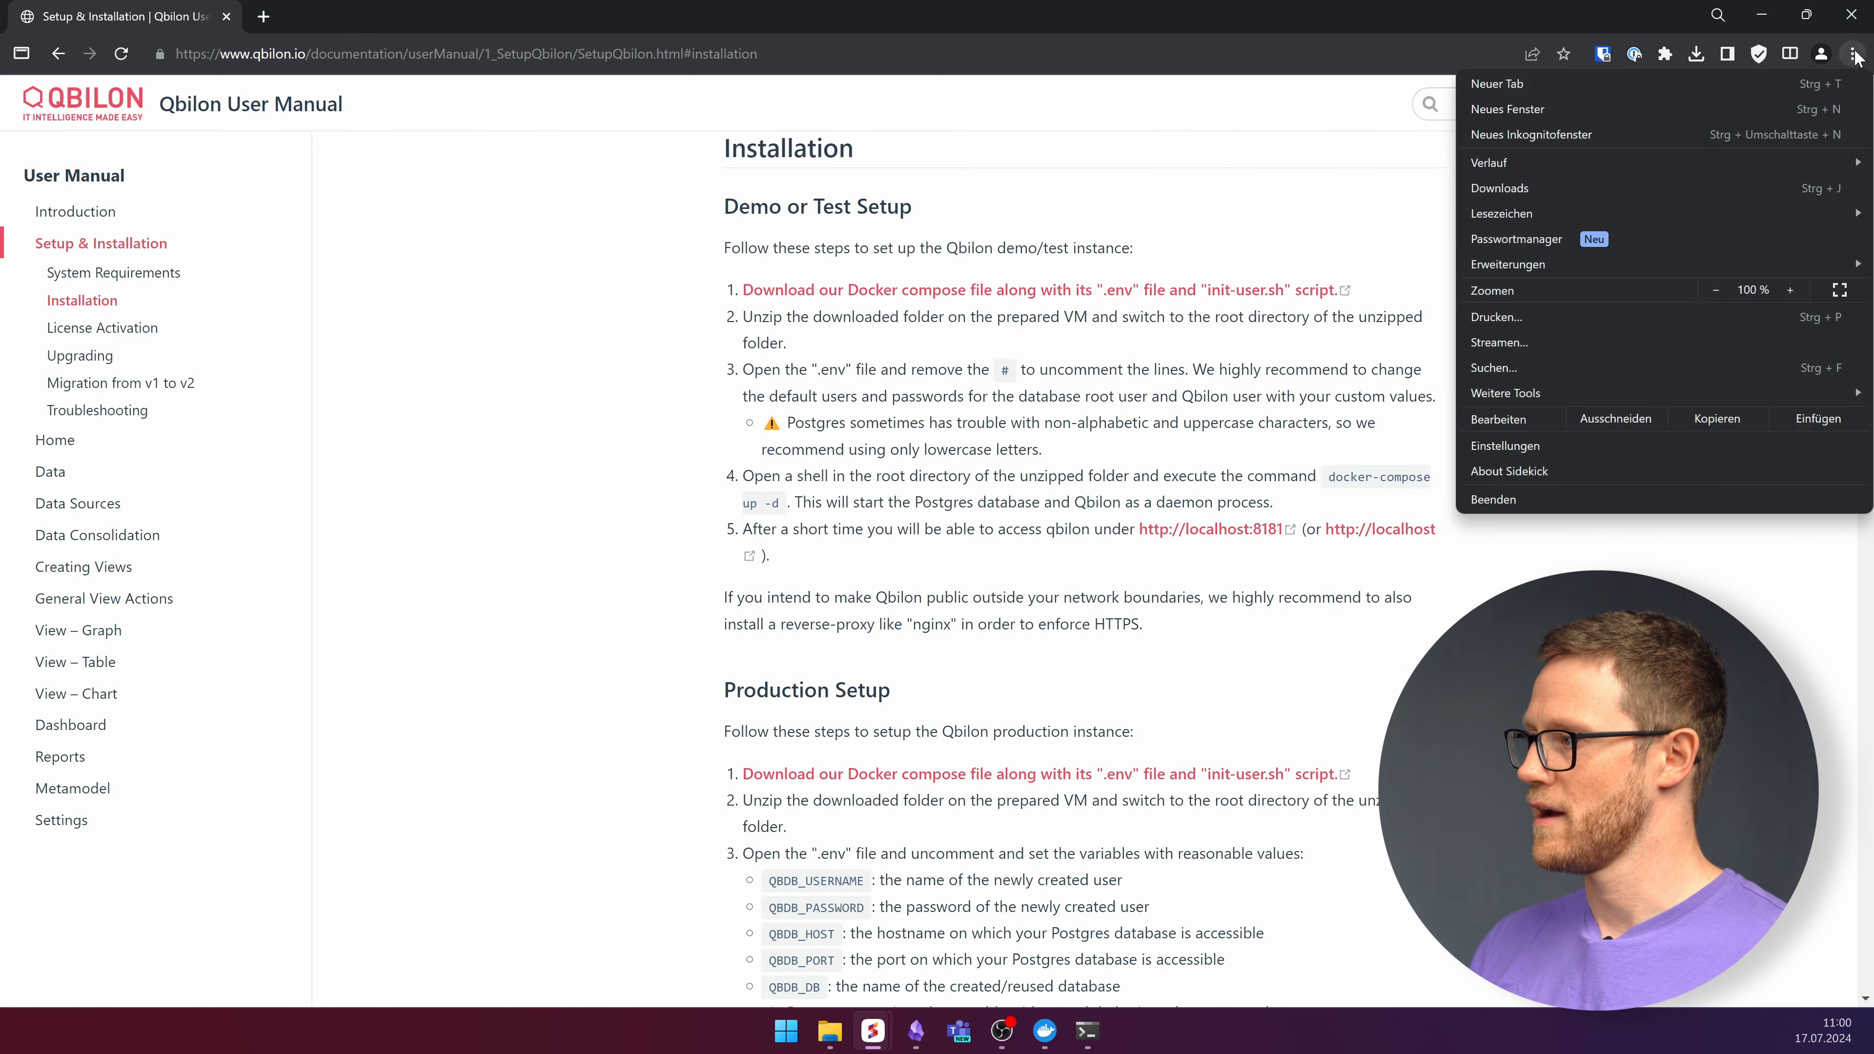
left_click(1567, 137)
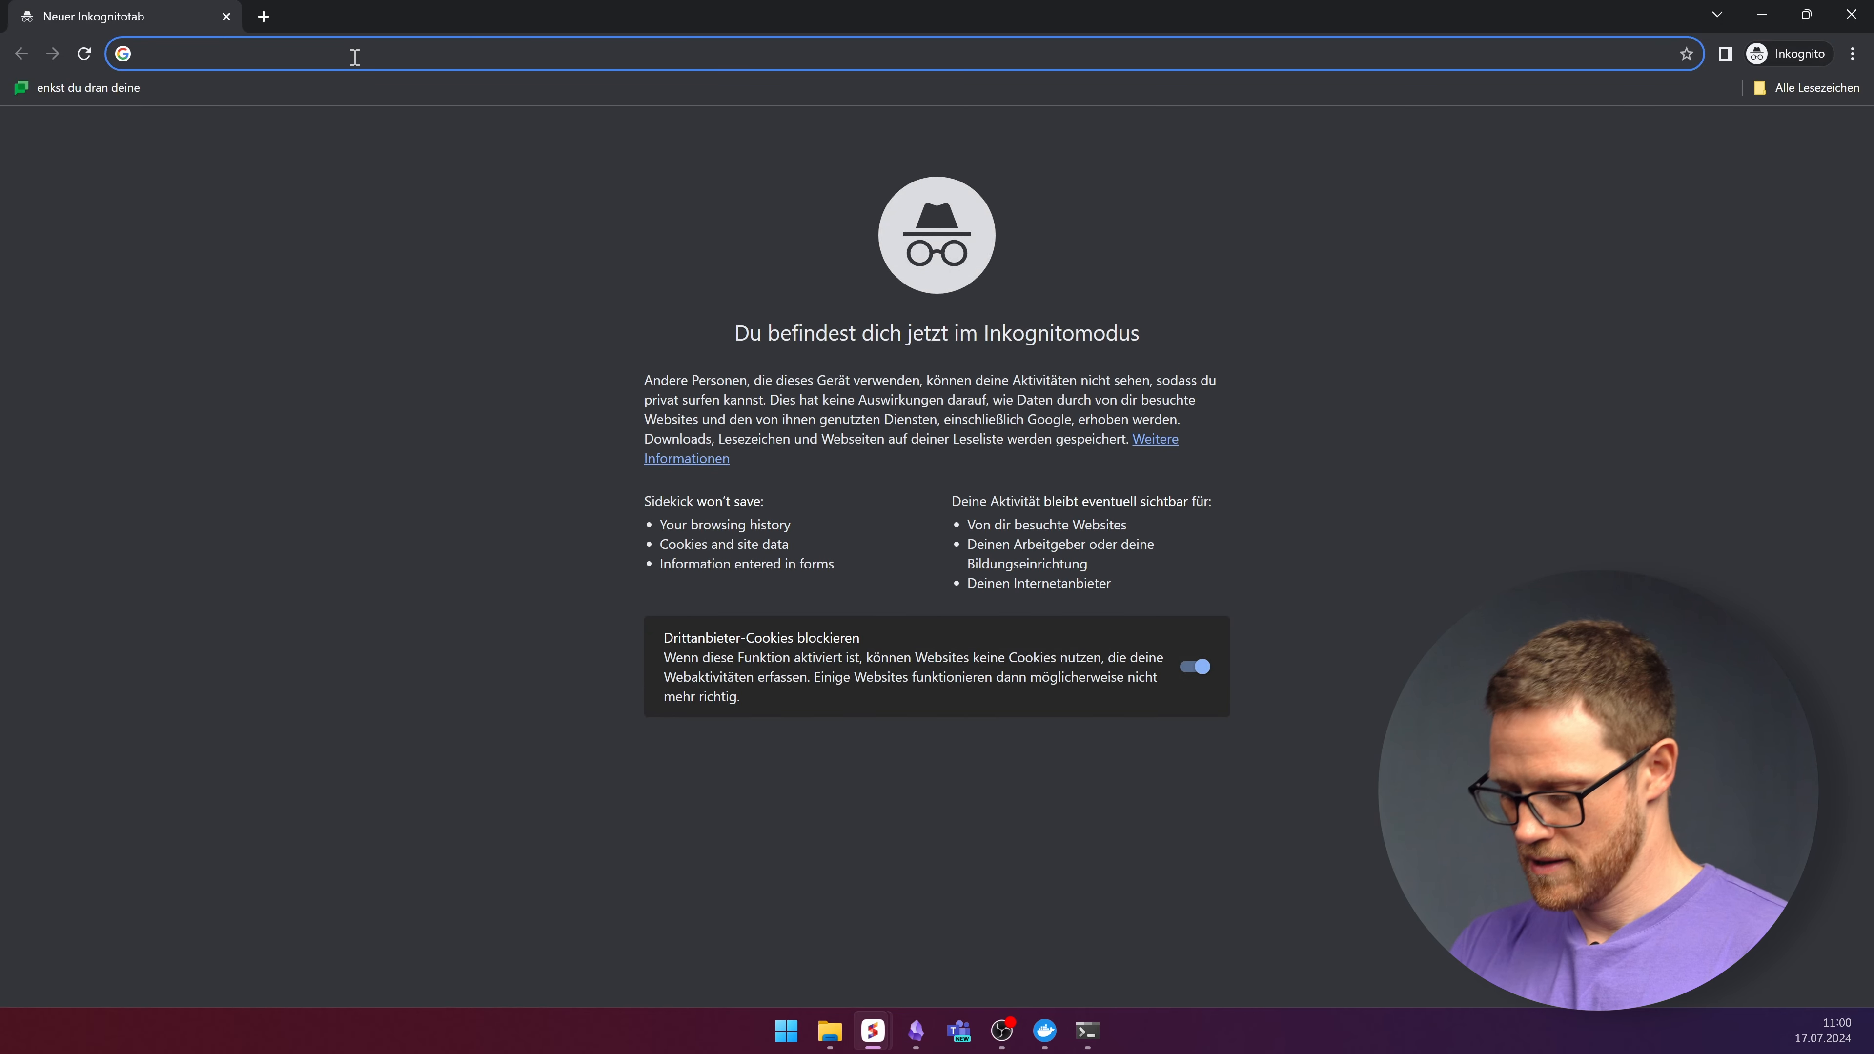
type("local")
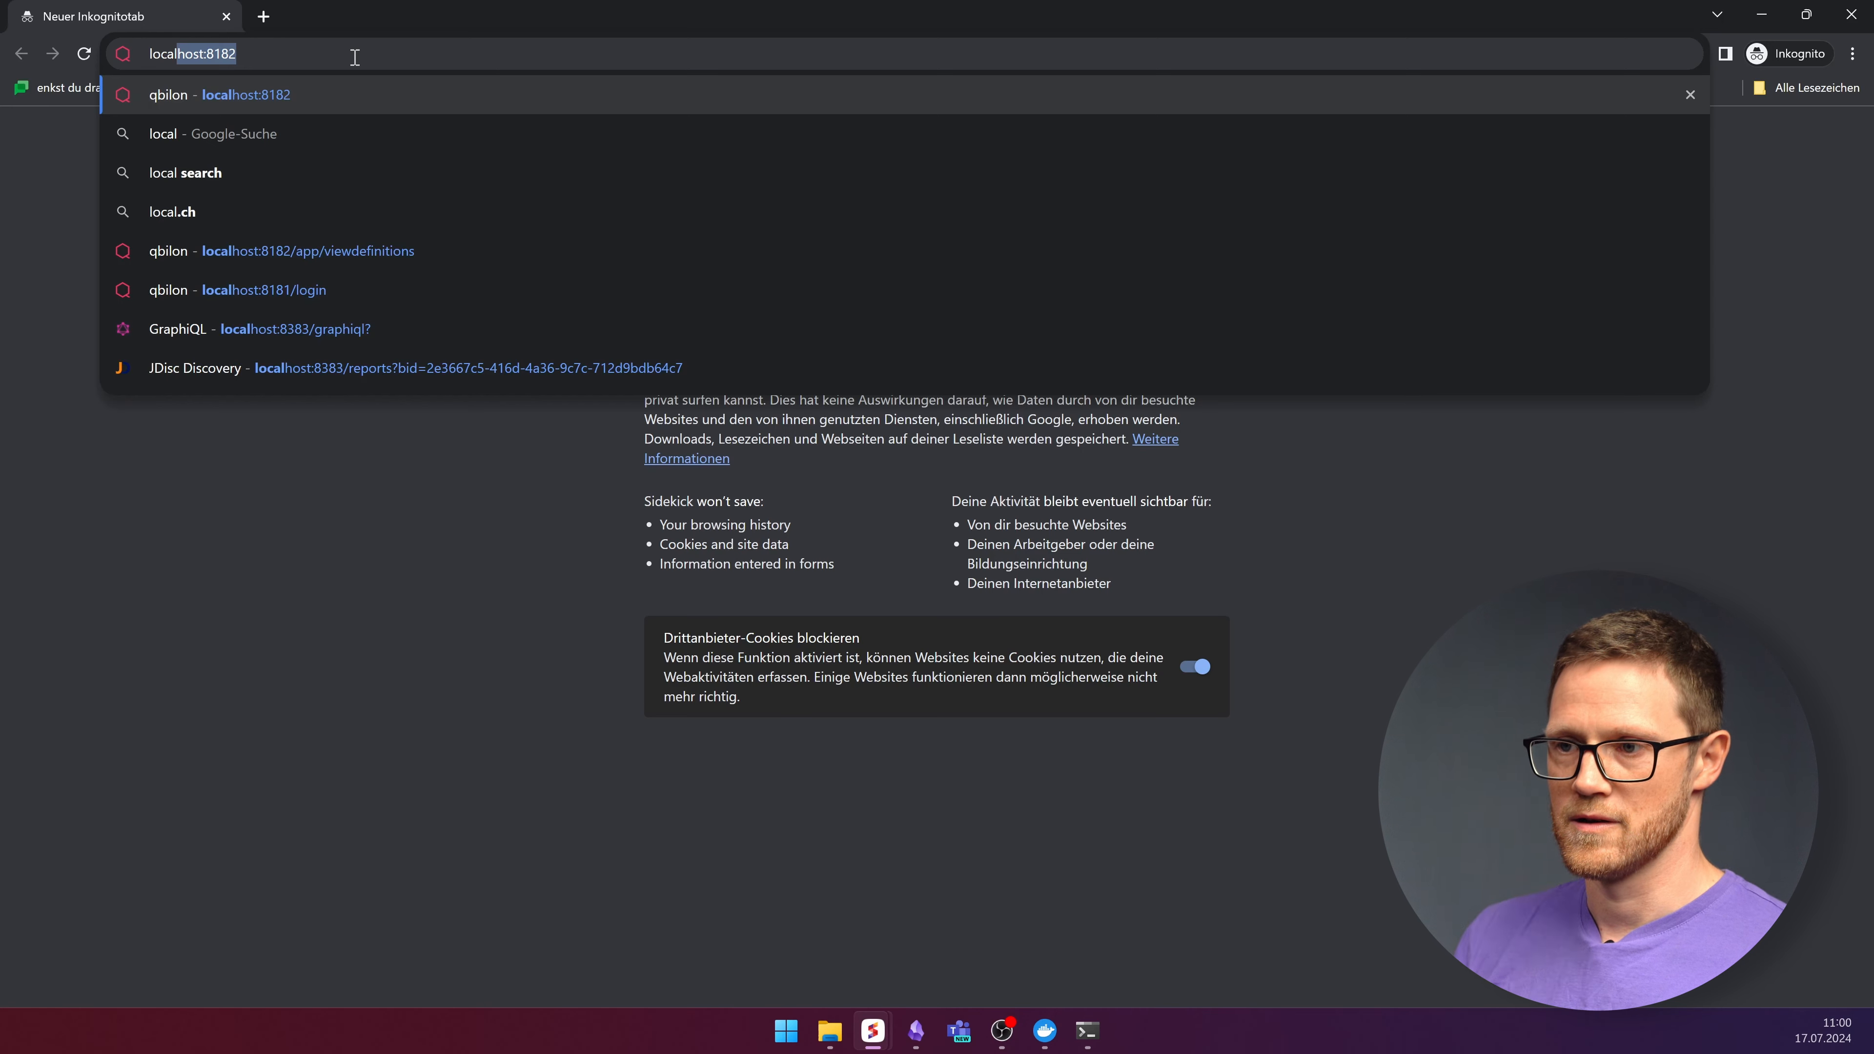
type("host:8181")
key("Delete")
key("Return")
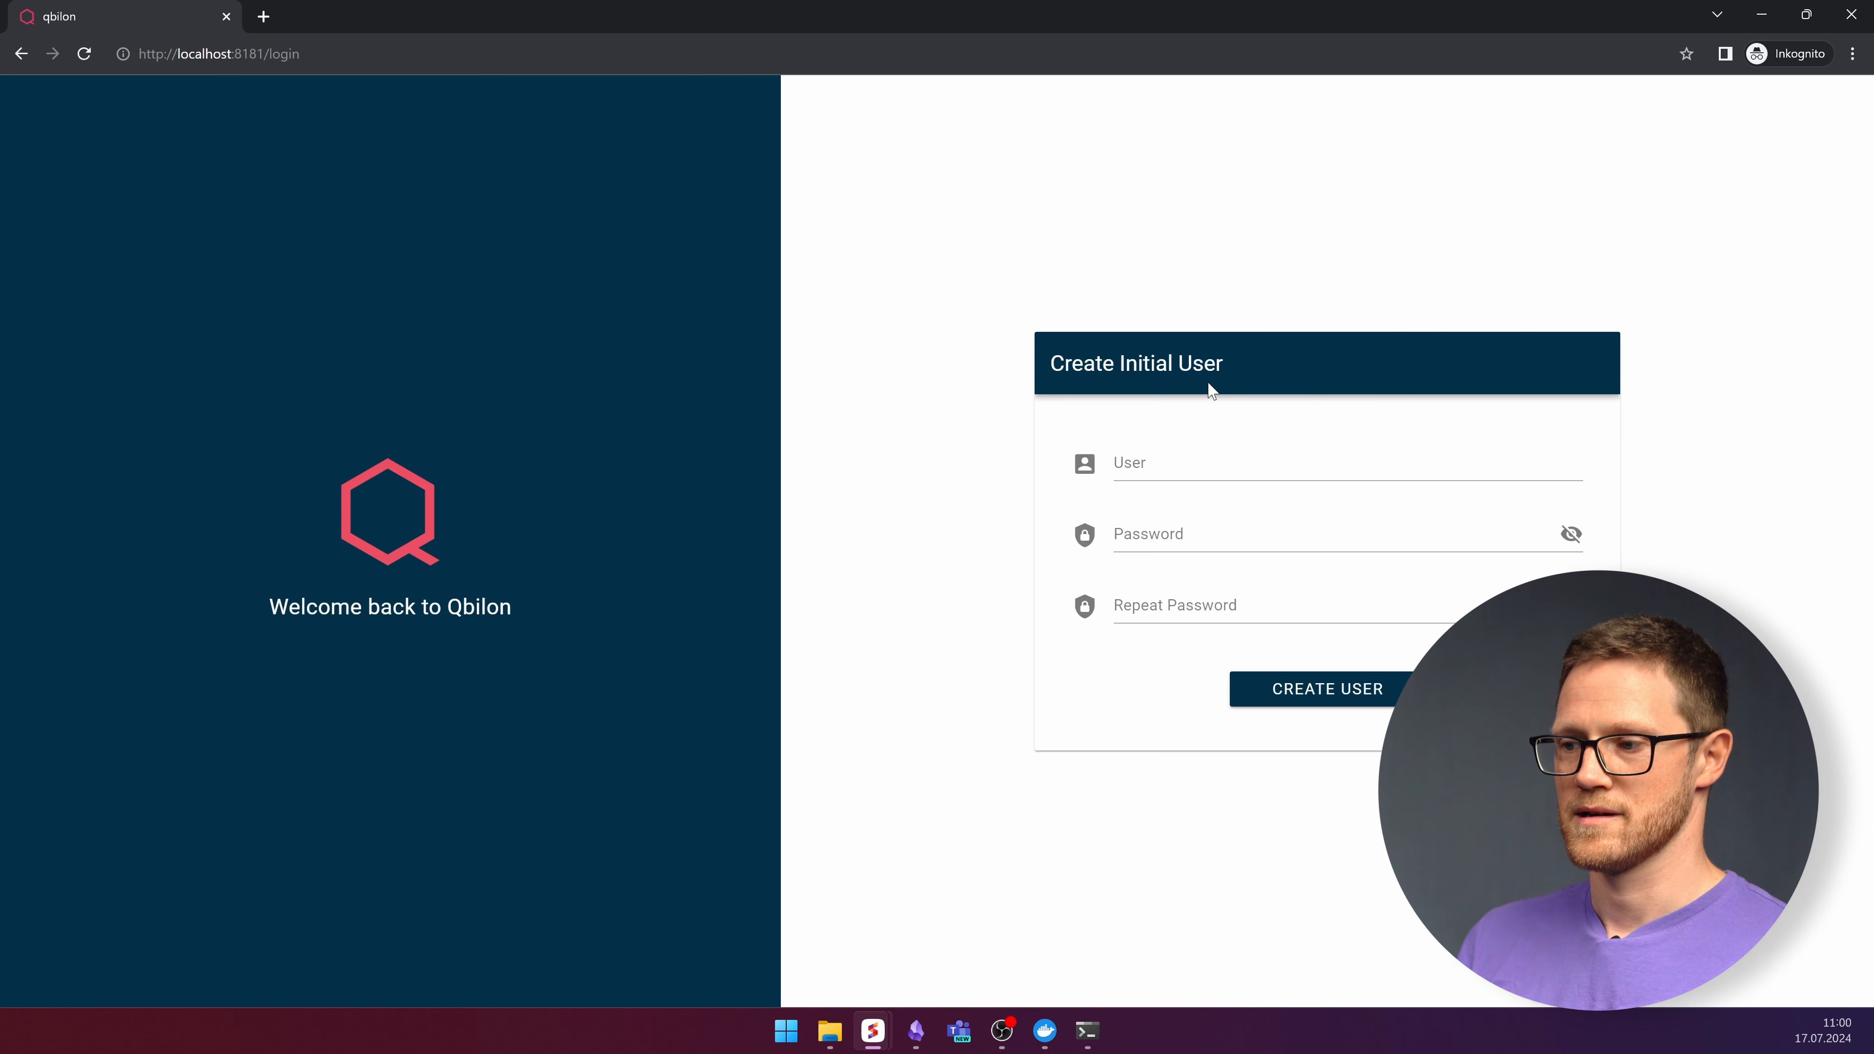
Create the initial user 'admin', entering the account password twice.
left_click(1171, 463)
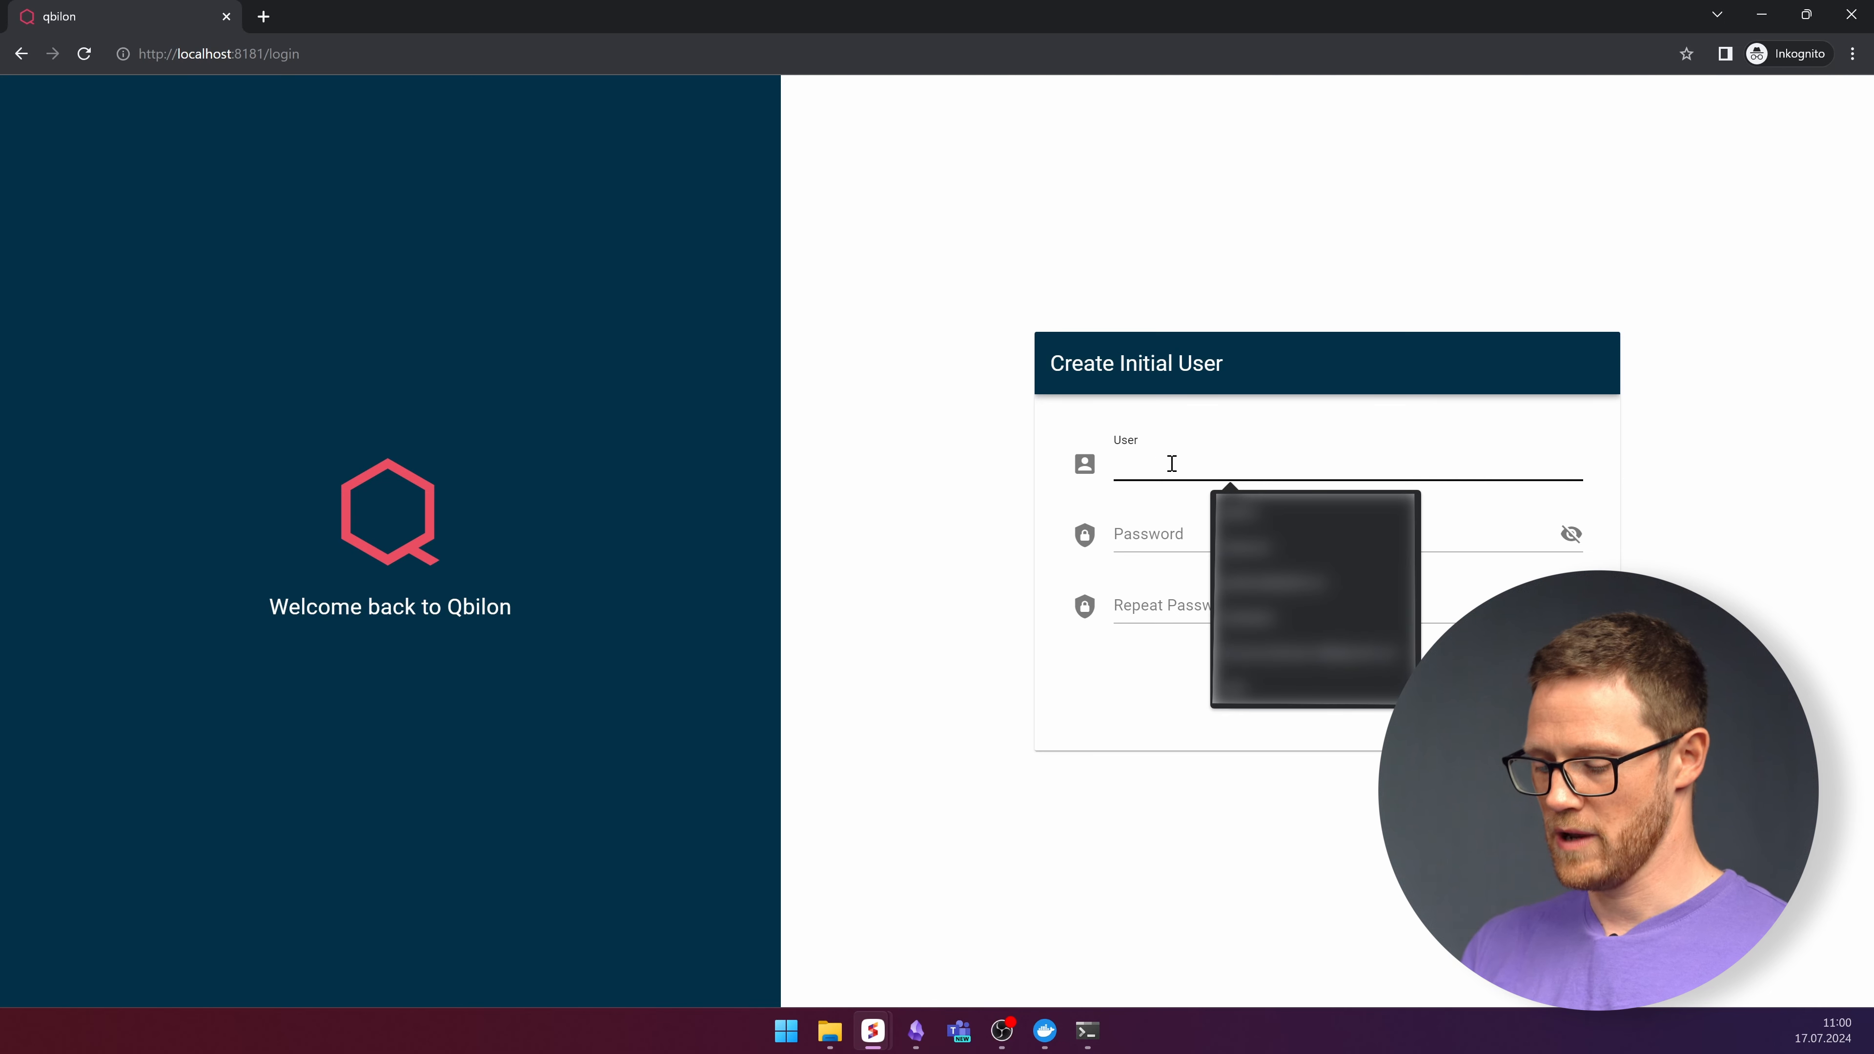
type("admin")
key("Tab")
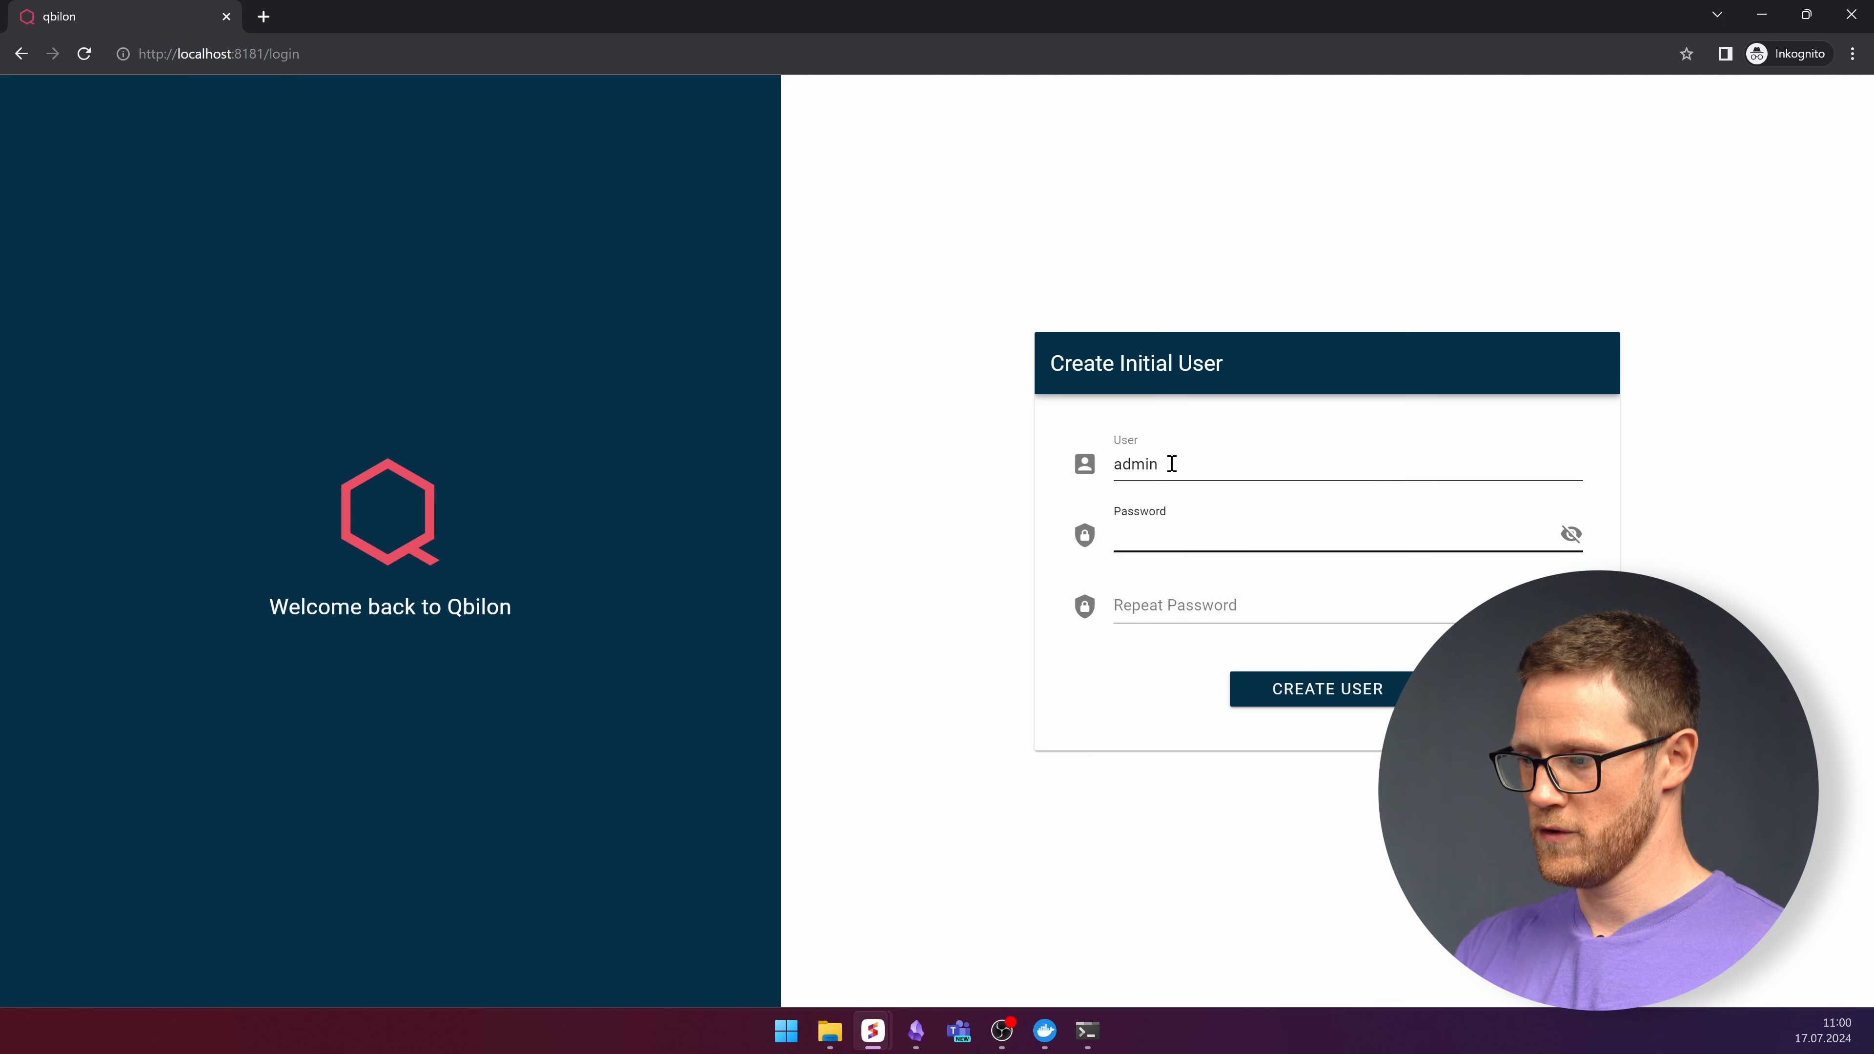
type("password")
key("Tab")
key("Tab")
type("password")
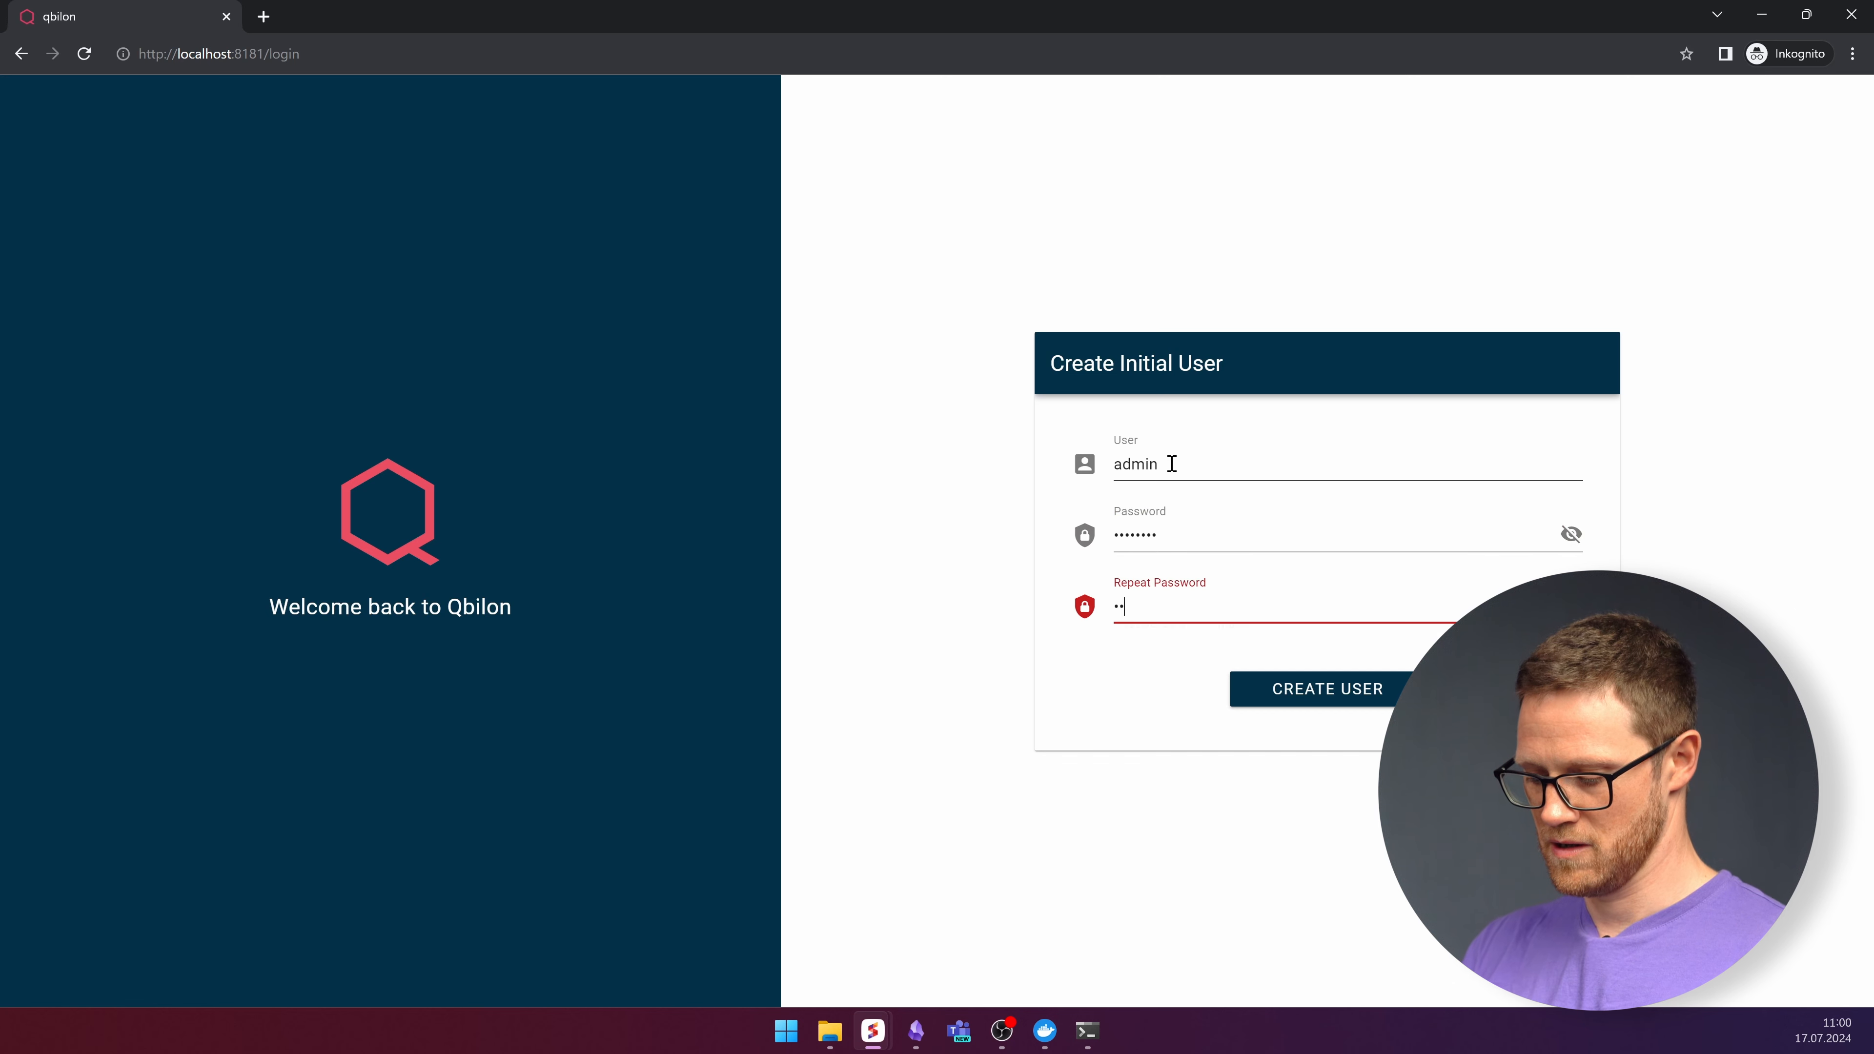
key("Return")
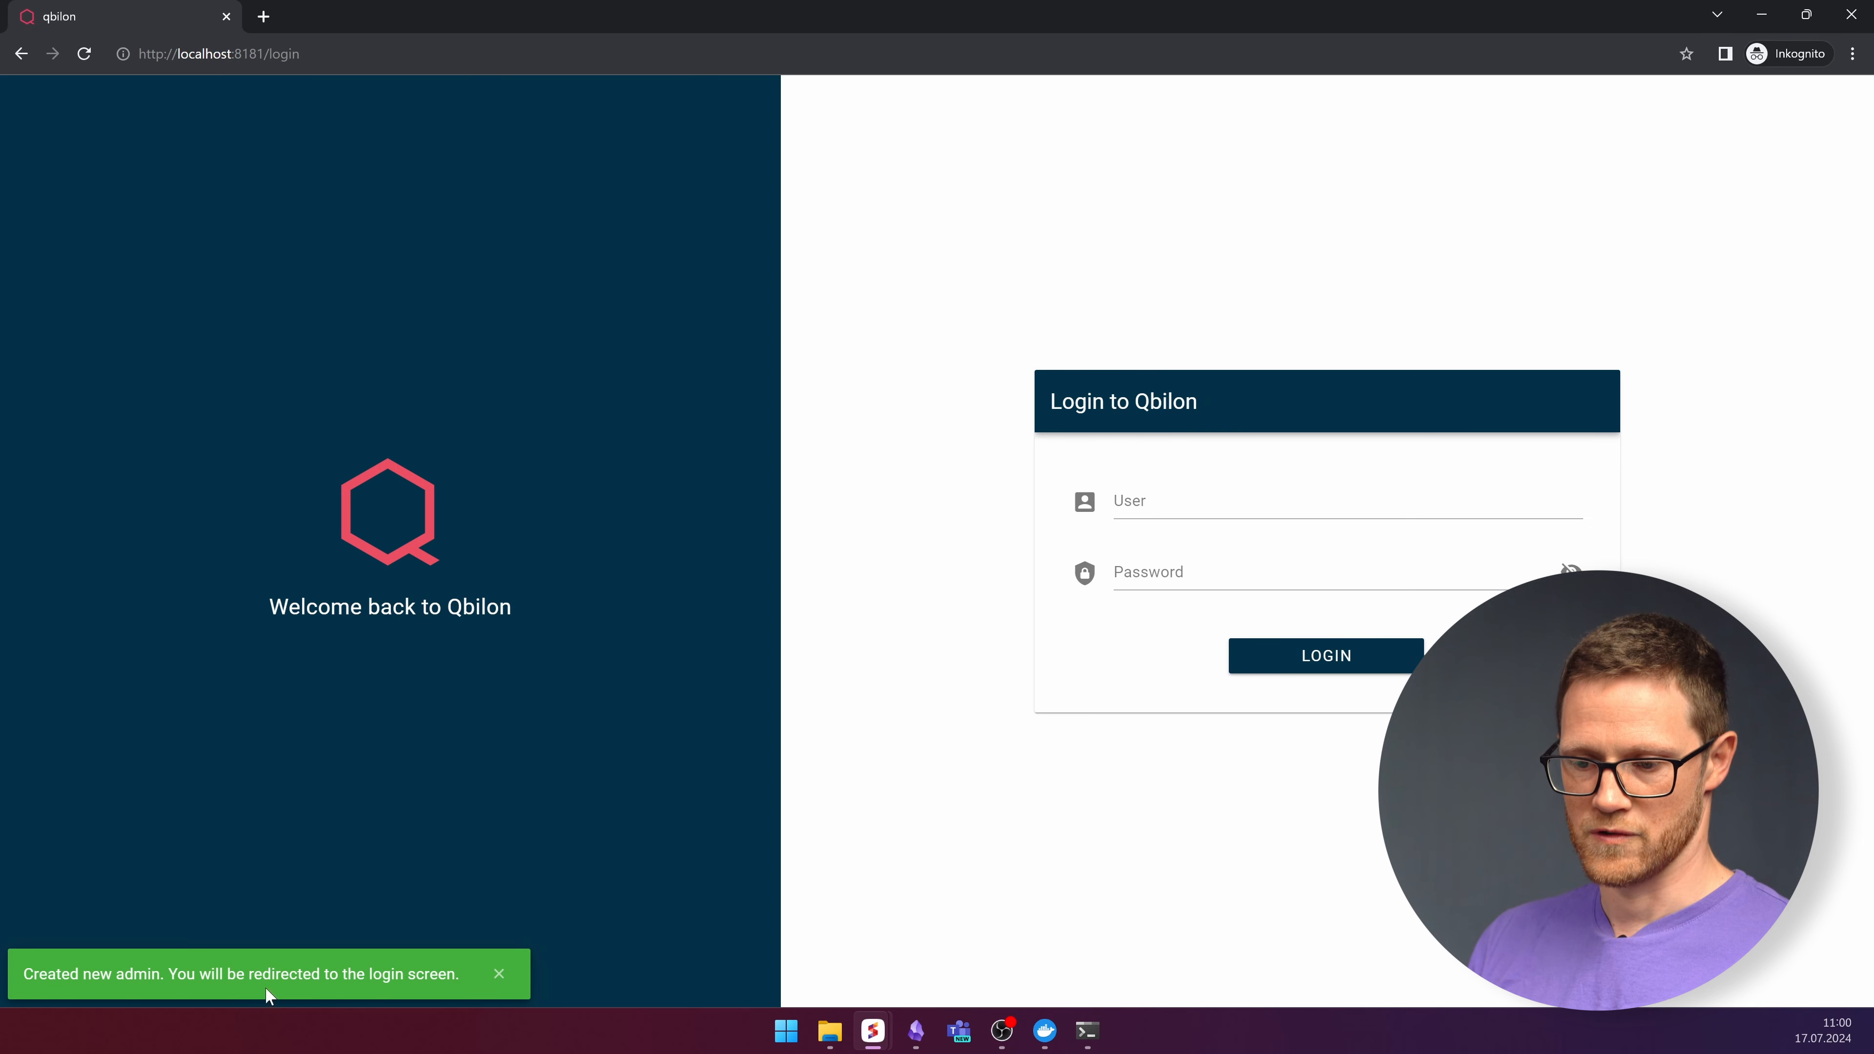
Log in as admin with the account password.
left_click(1240, 499)
type("admin")
key("Tab")
type("admin")
key("Return")
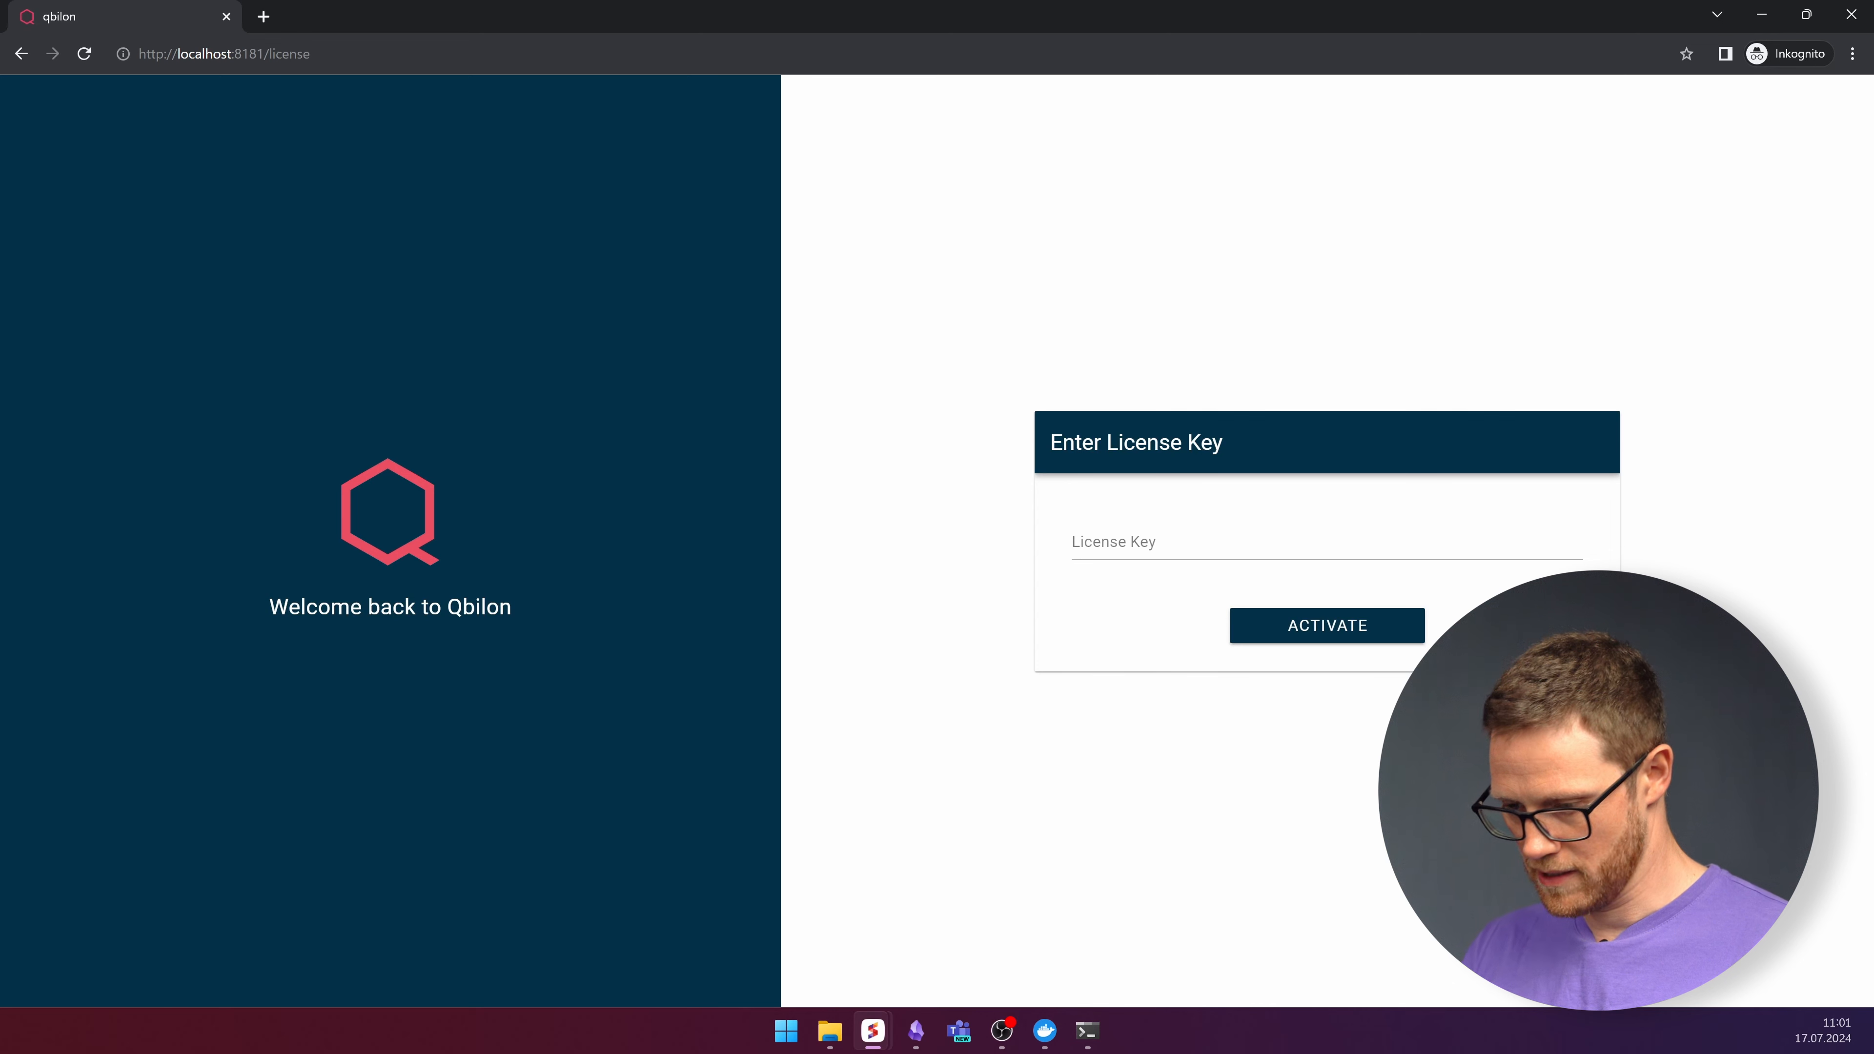
Paste the license key and submit it for activation.
key("alt+Tab")
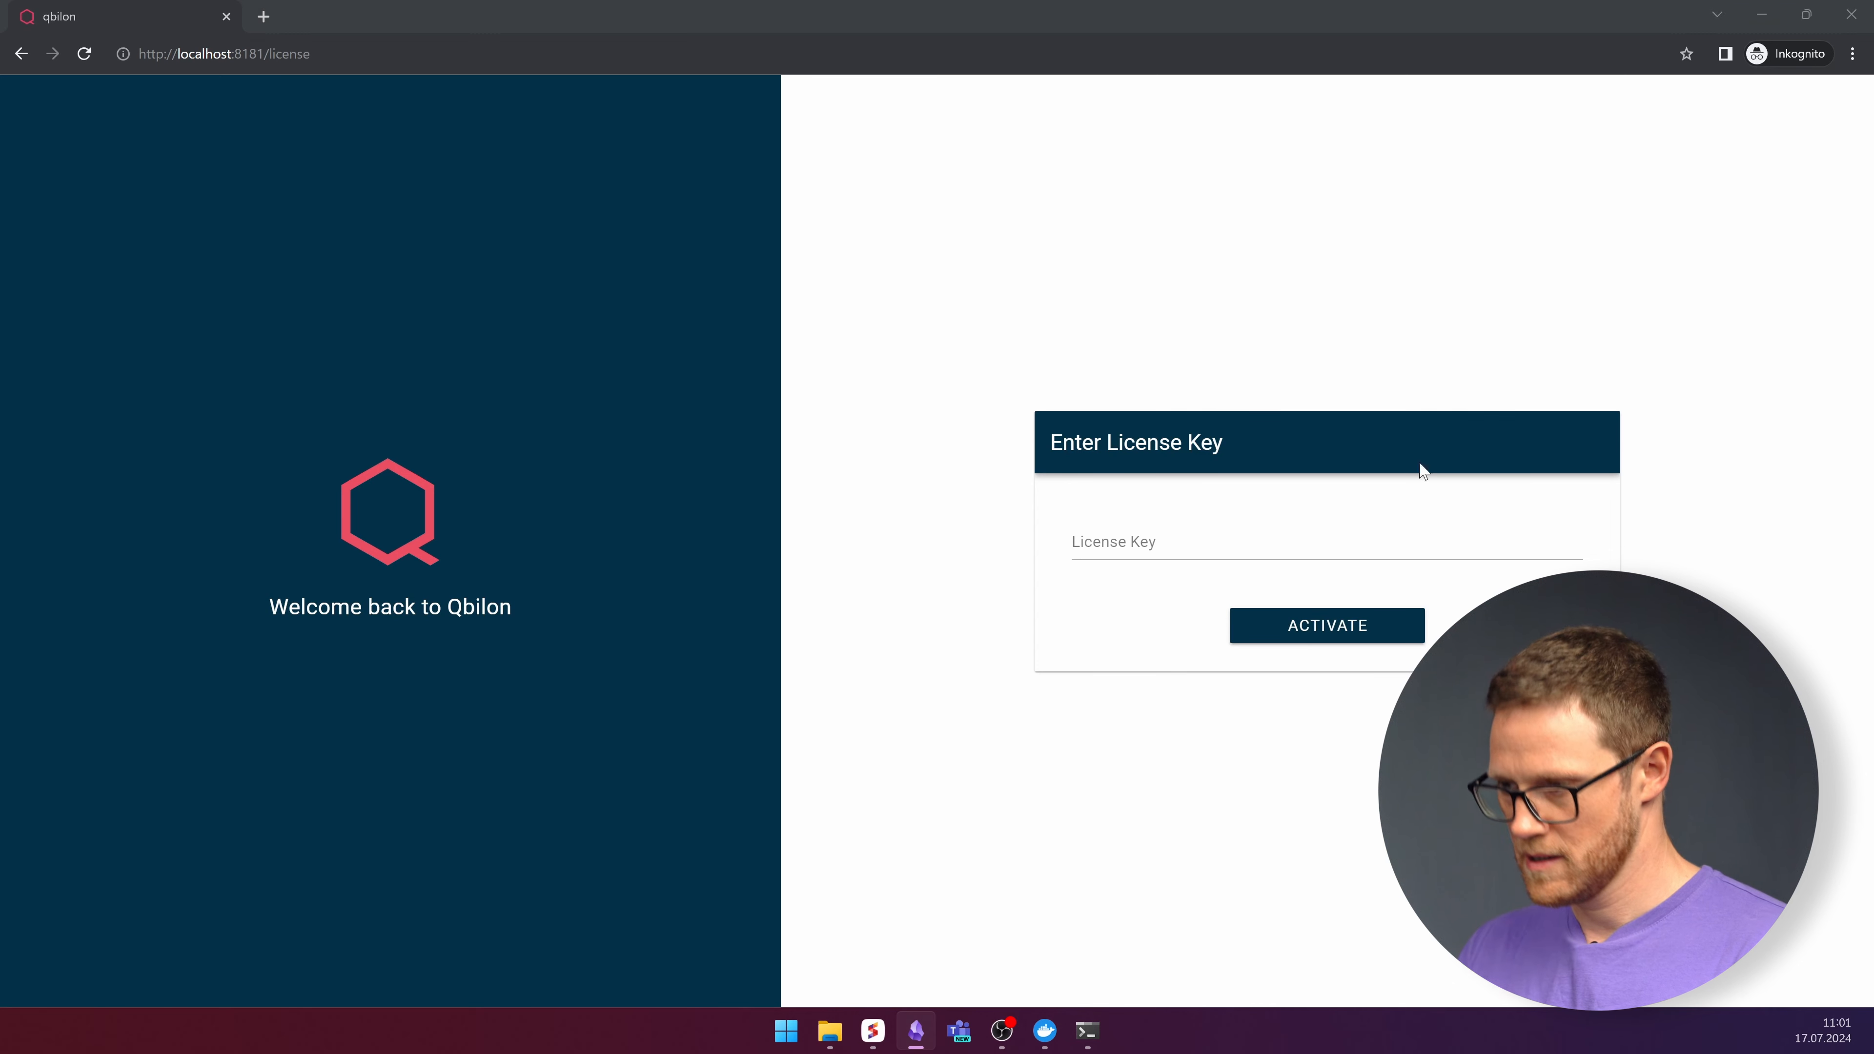
left_click(1139, 543)
key("ctrl+v")
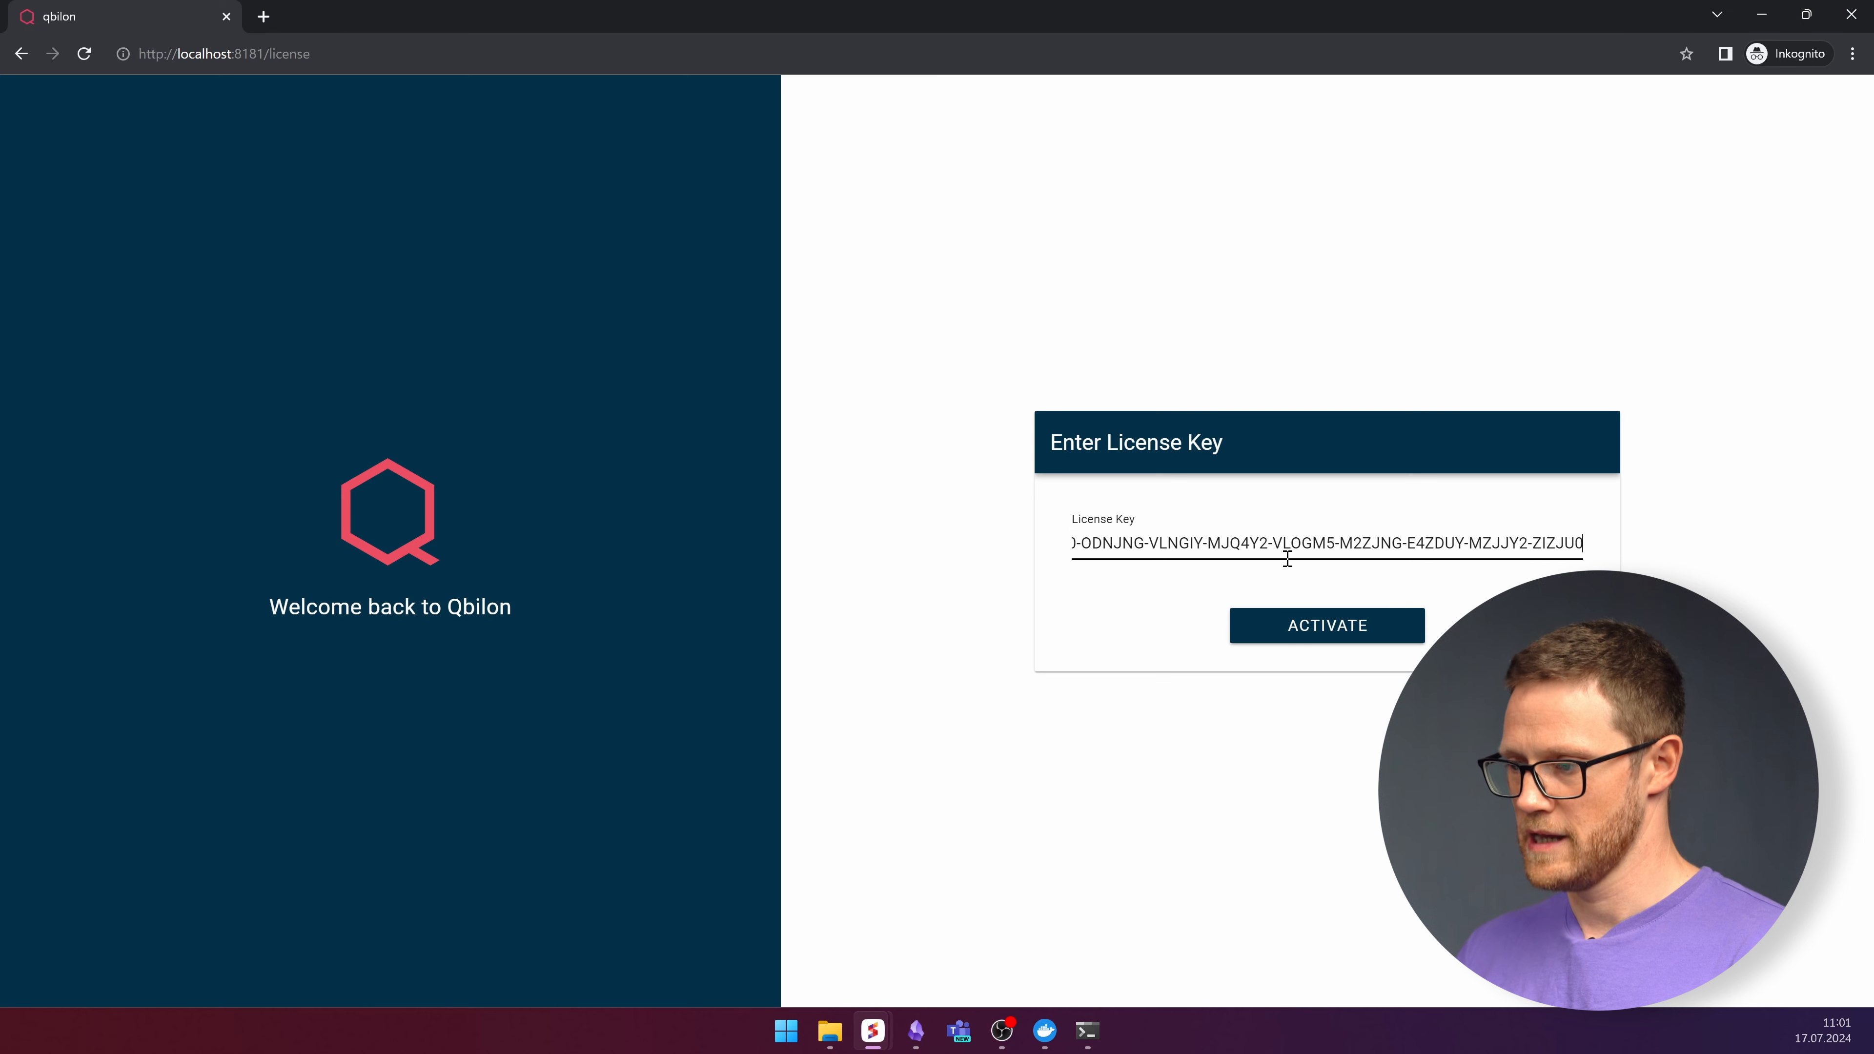
left_click(1358, 635)
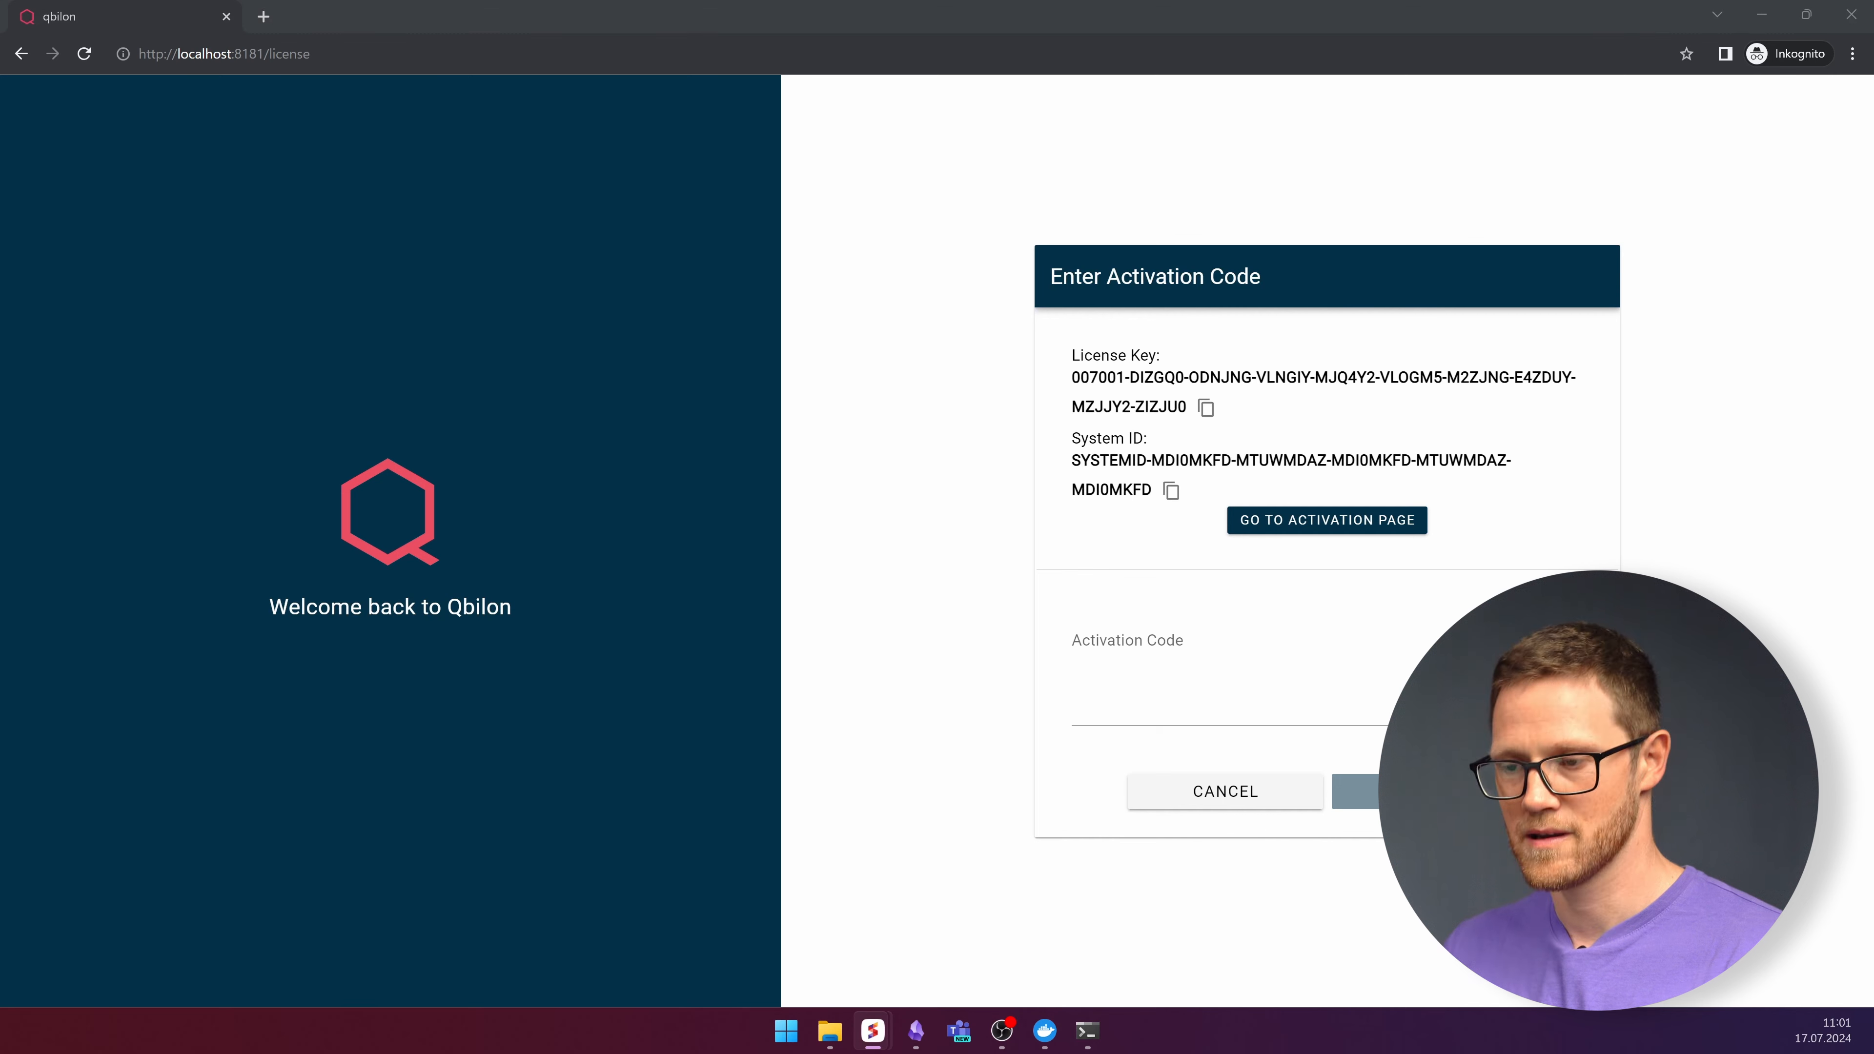
Activate the license with the pasted activation code and view the license in Settings.
left_click(1150, 681)
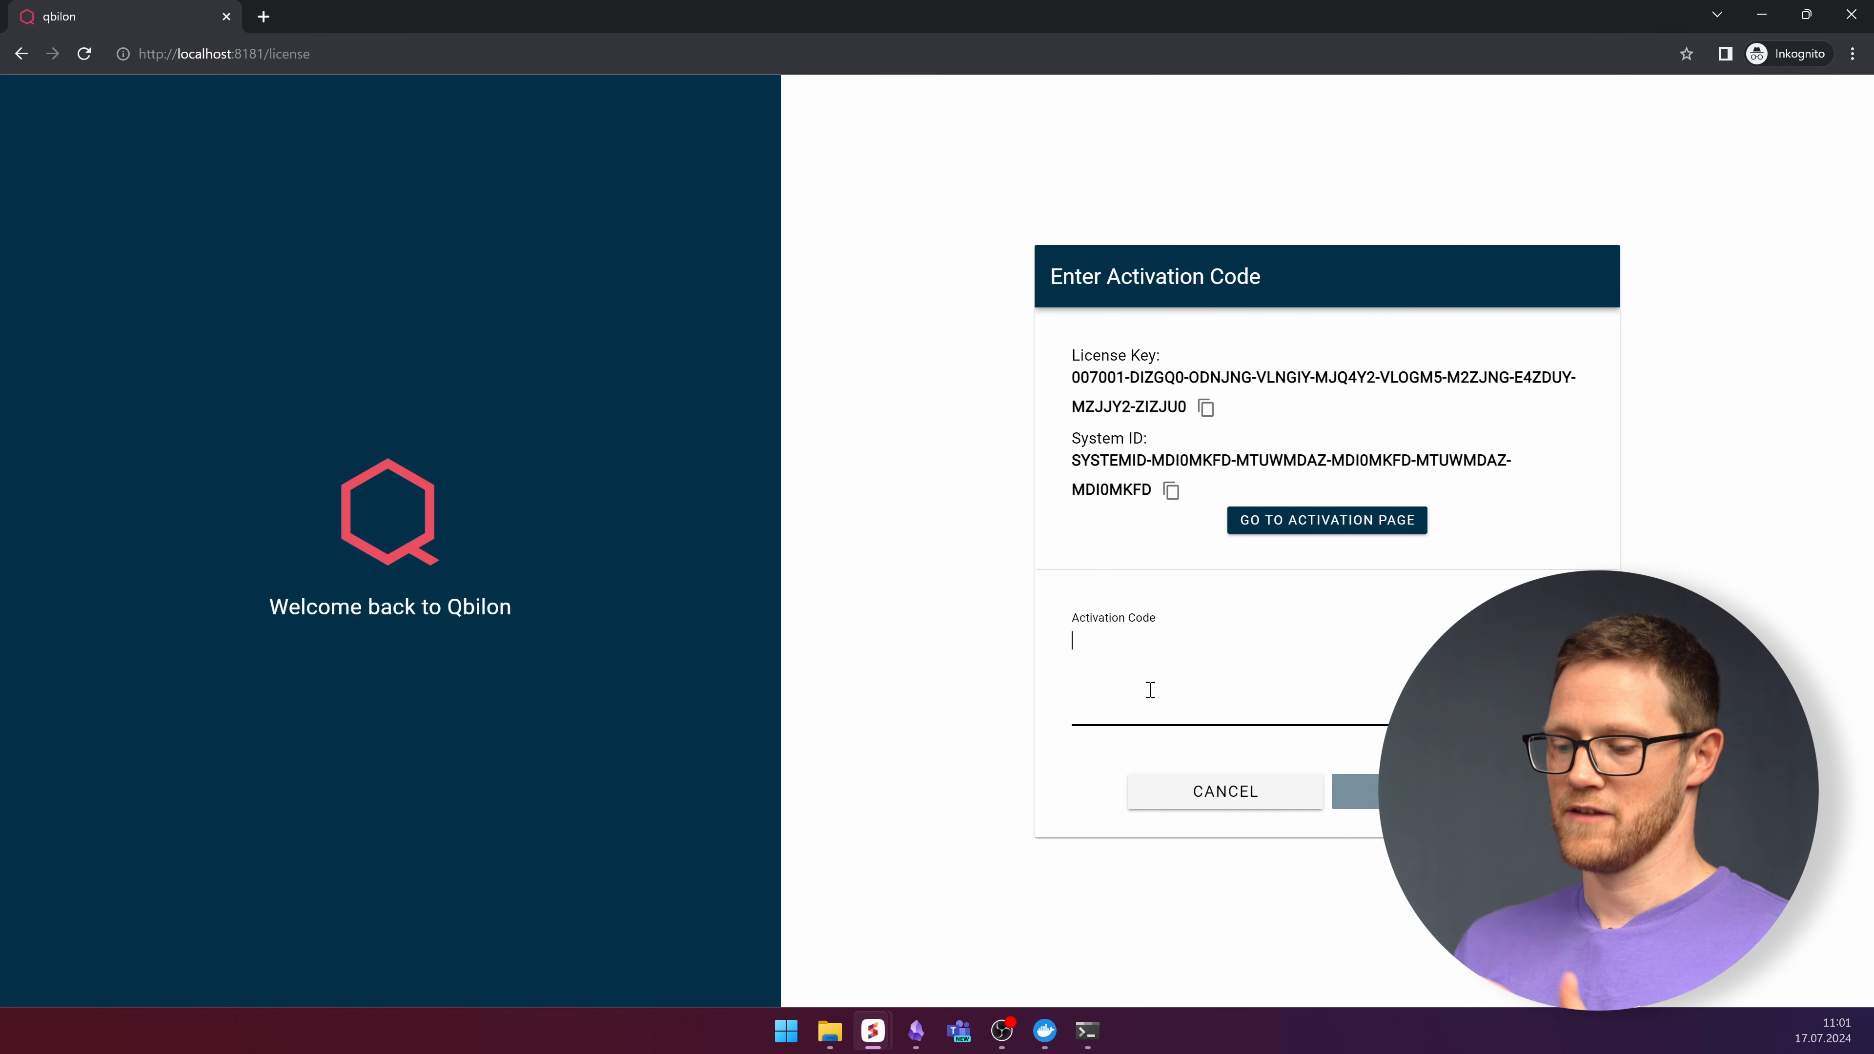
key("ctrl+v")
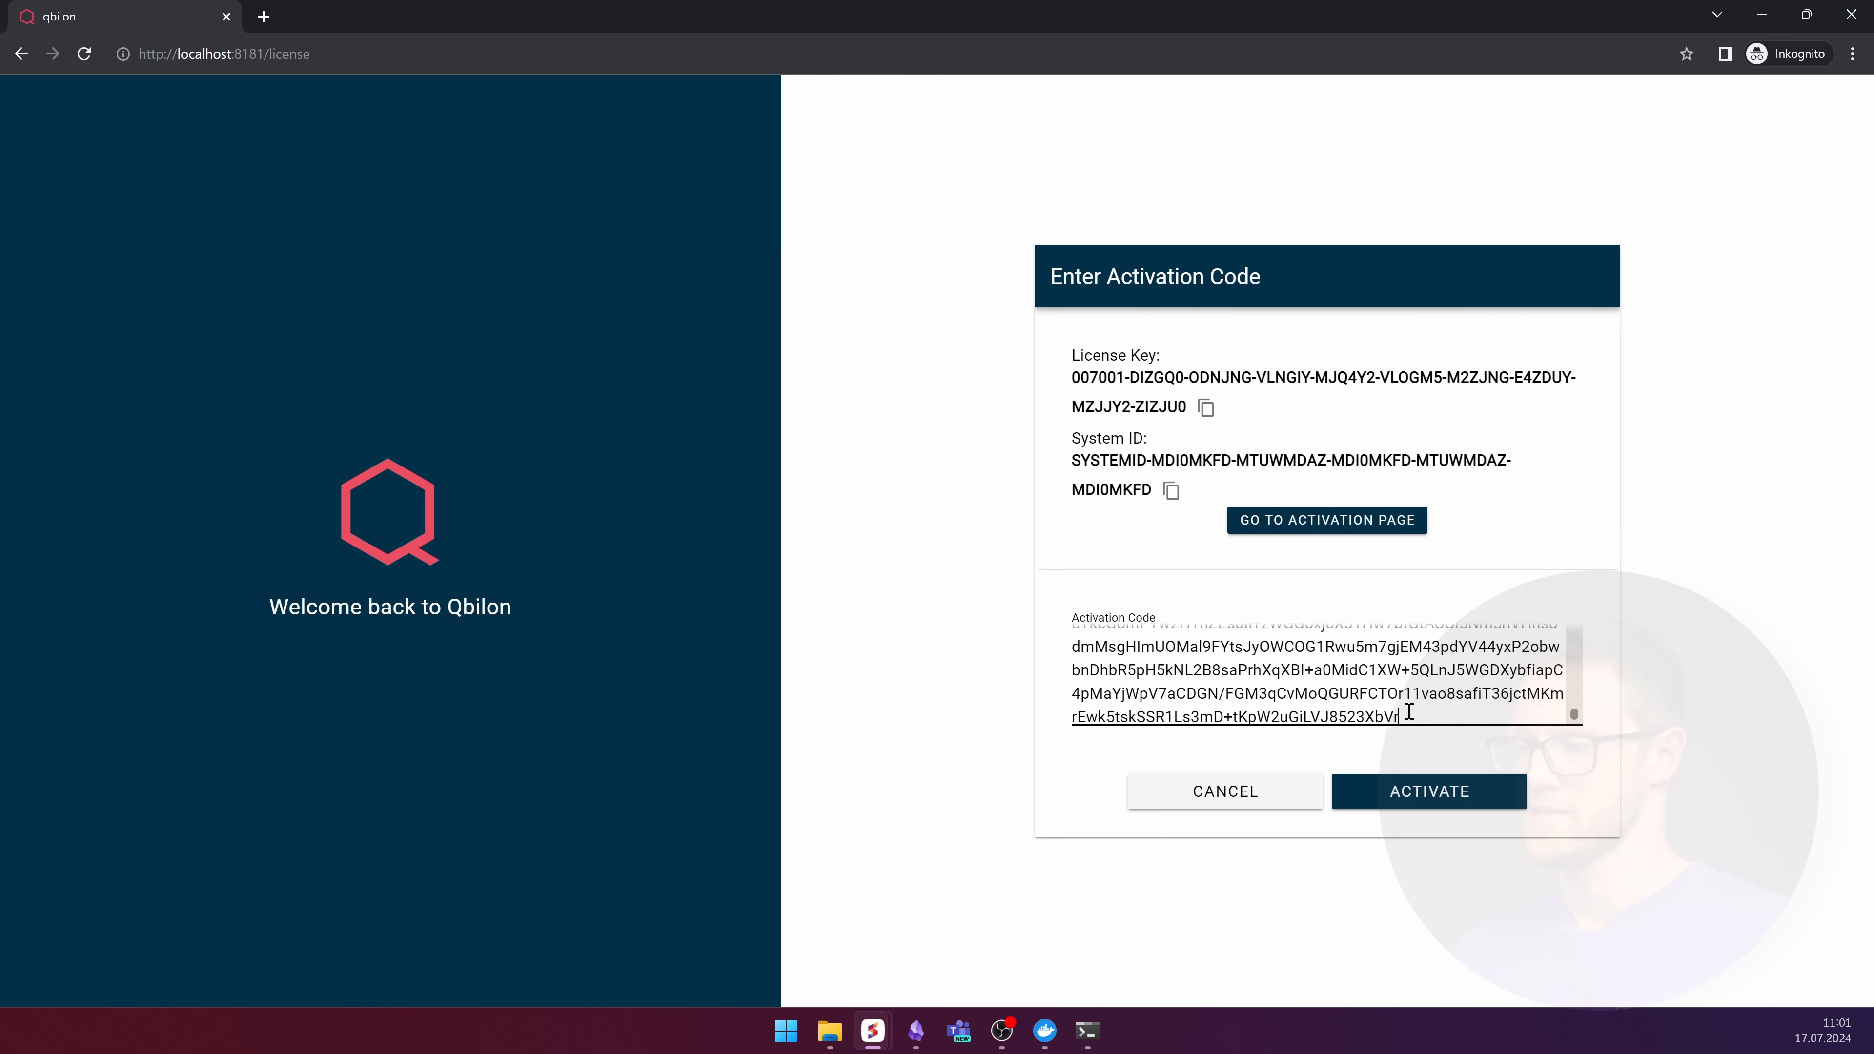
left_click(1363, 804)
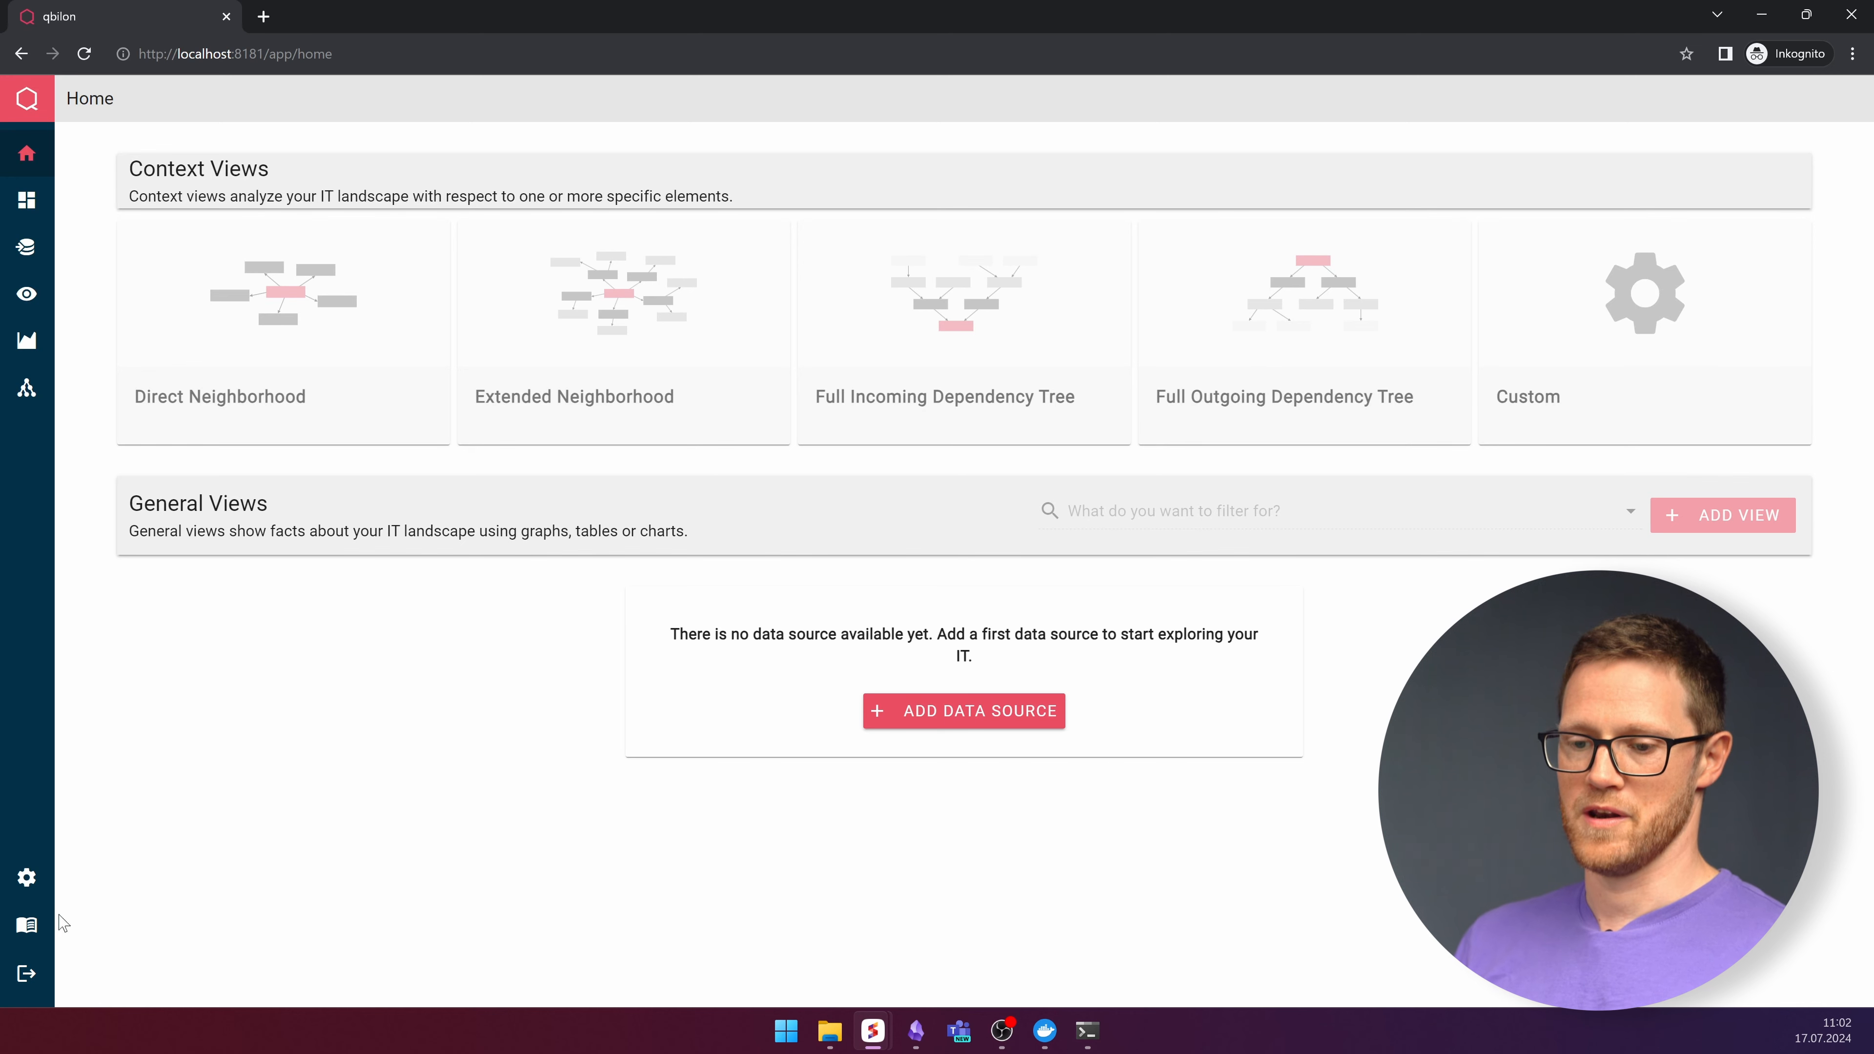
left_click(33, 890)
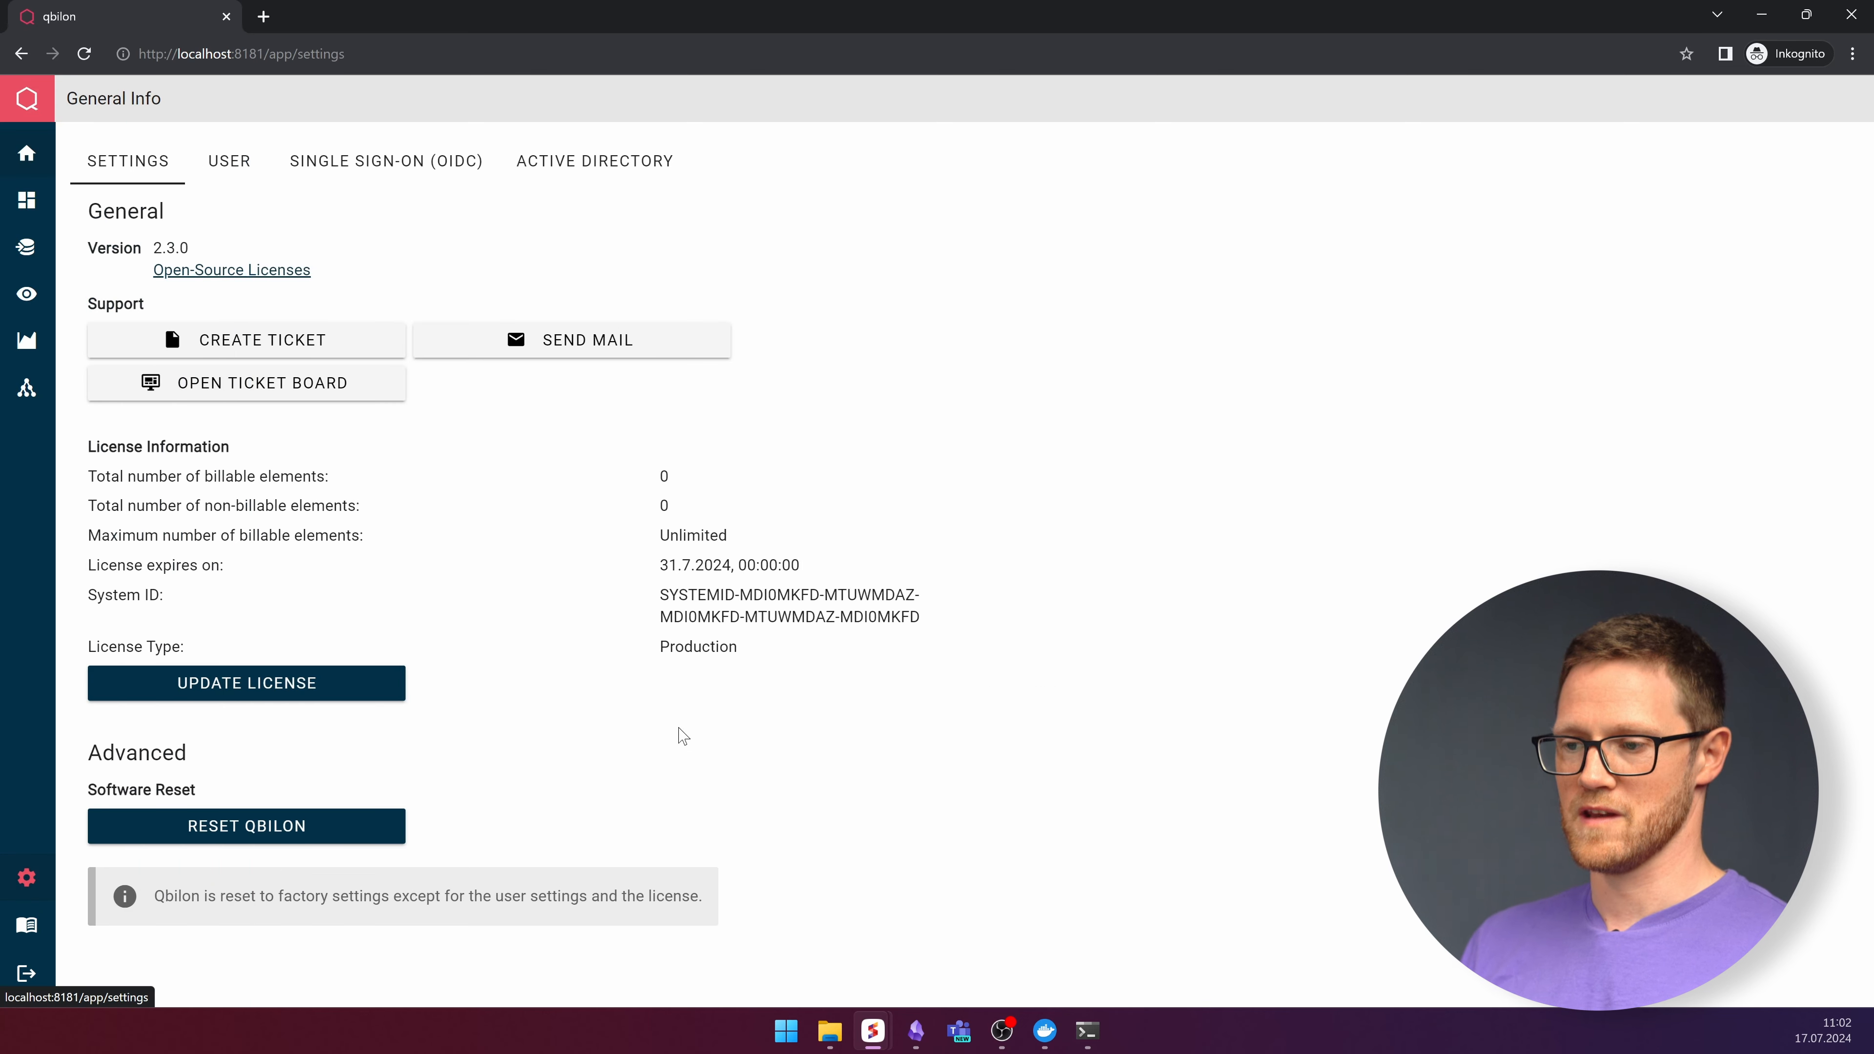